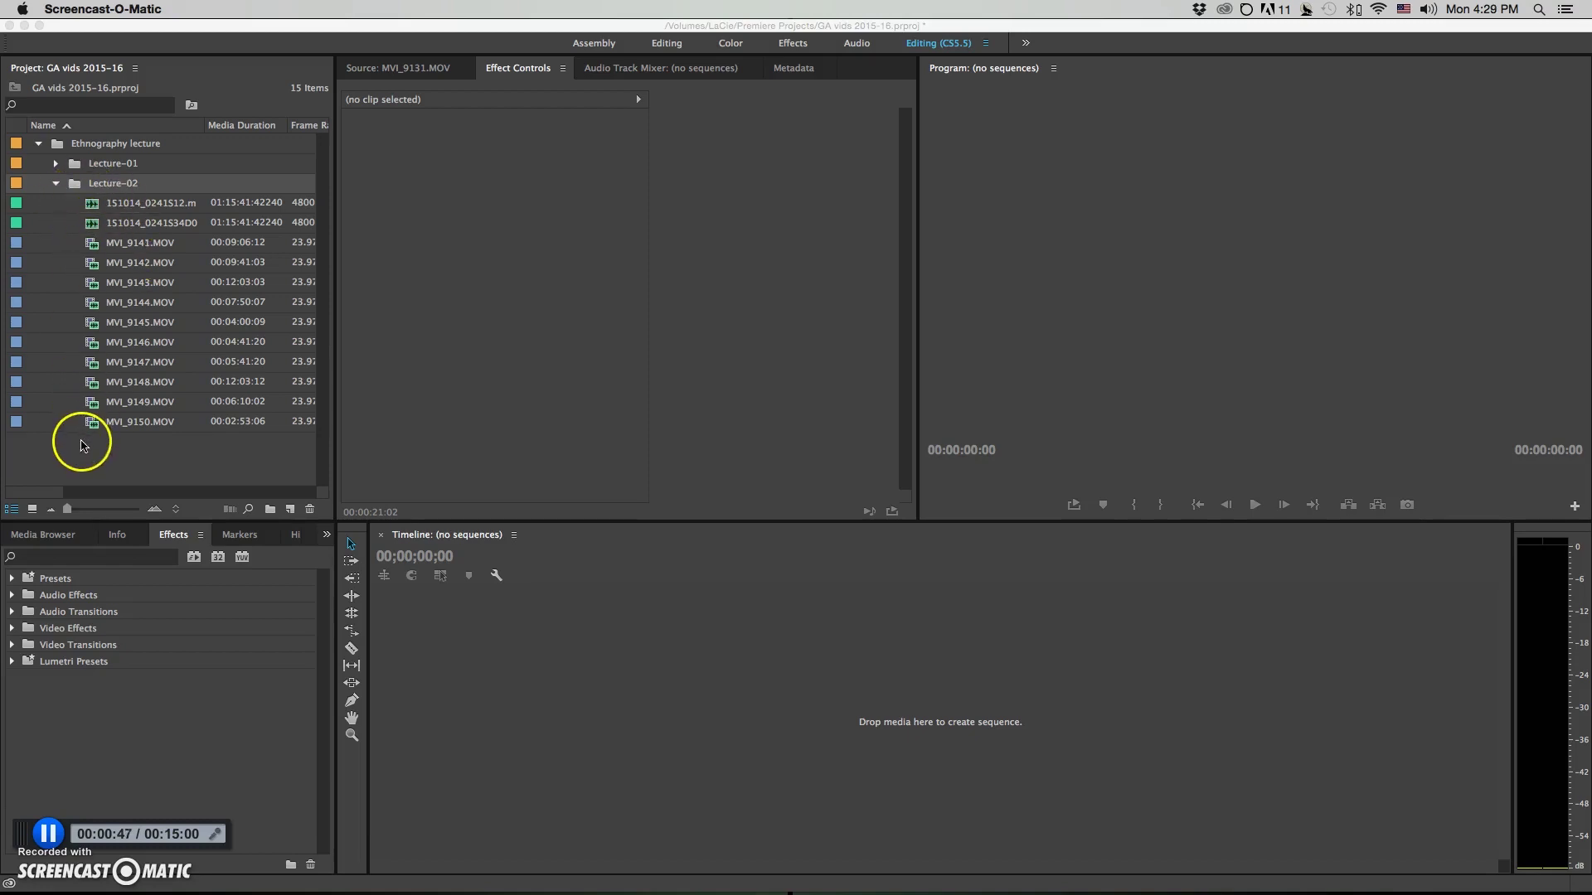
Step: Build a new MVI_9150 sequence from camera clips MVI_9141 through MVI_9150
left_click(129, 440)
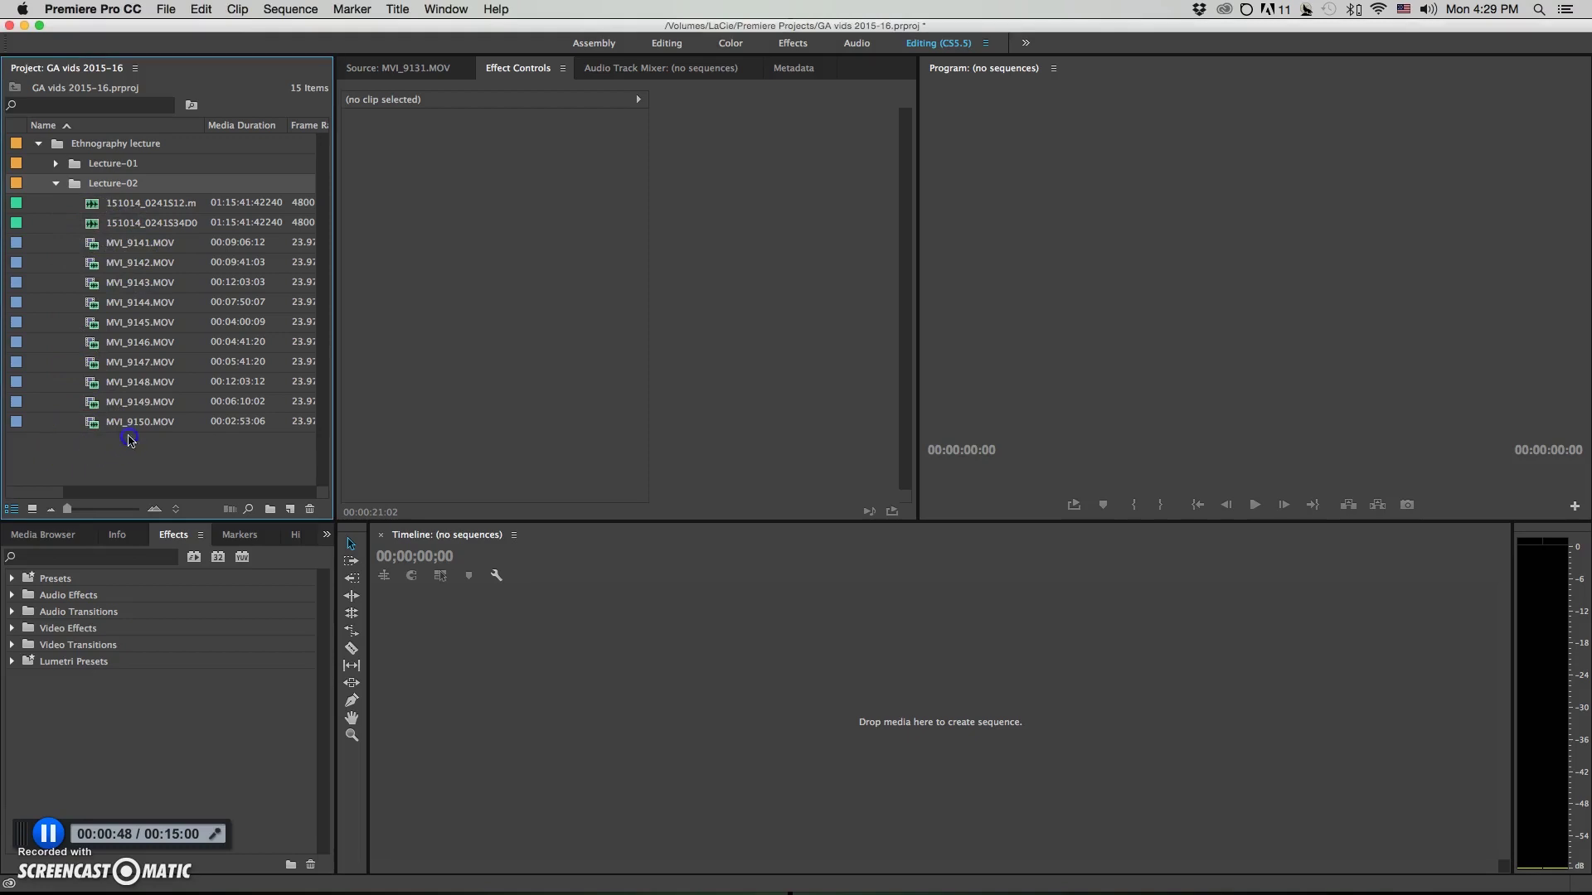
left_click(110, 244)
left_click(136, 423, "shift")
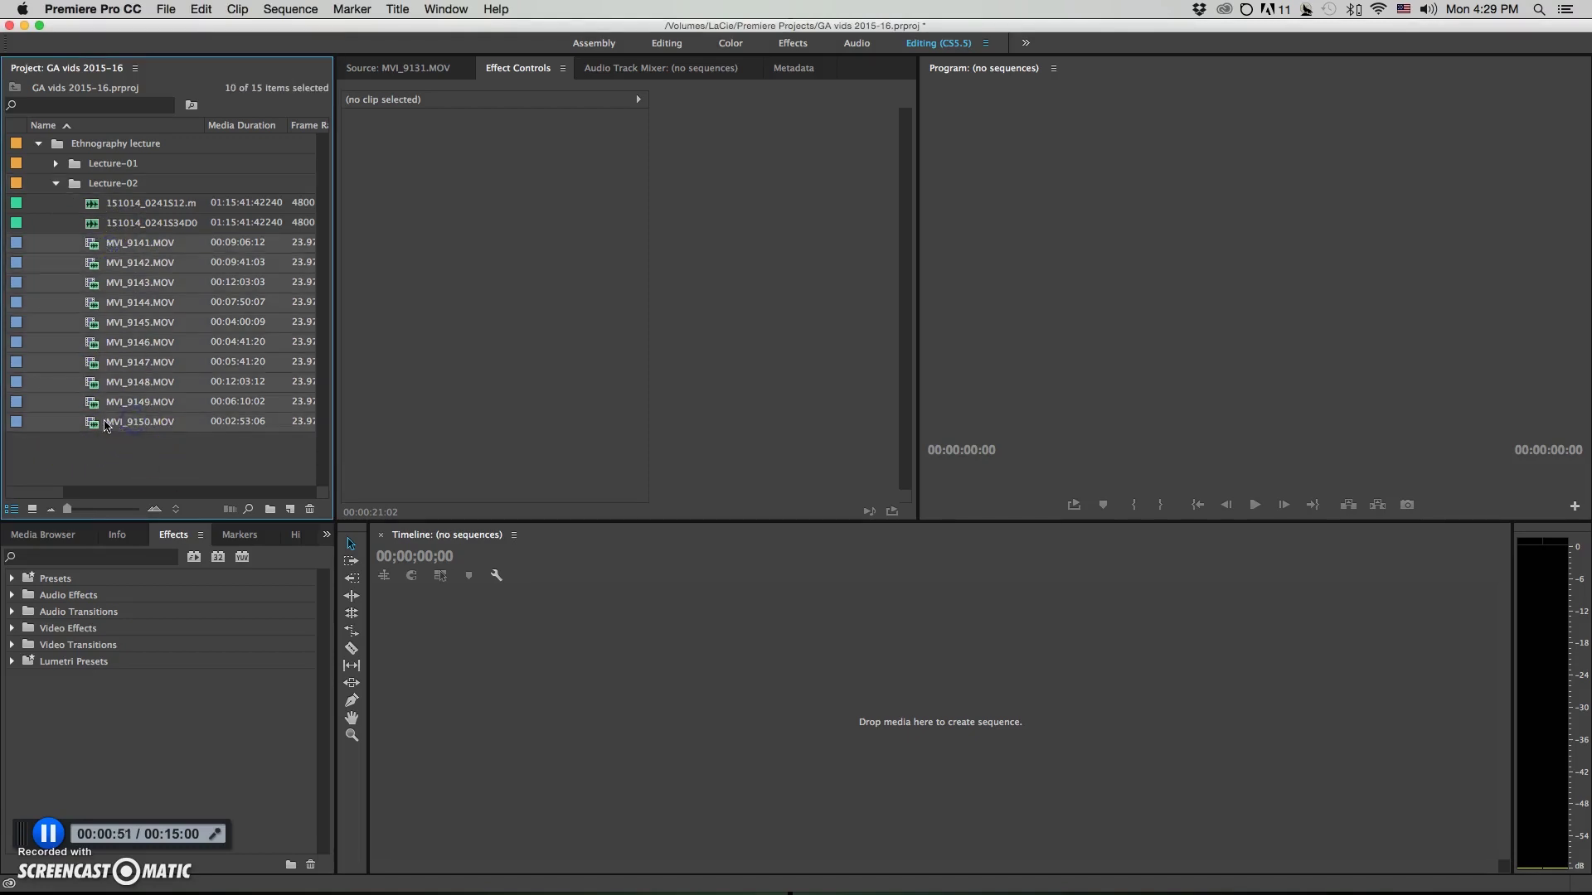
left_click_drag(136, 423, 655, 678)
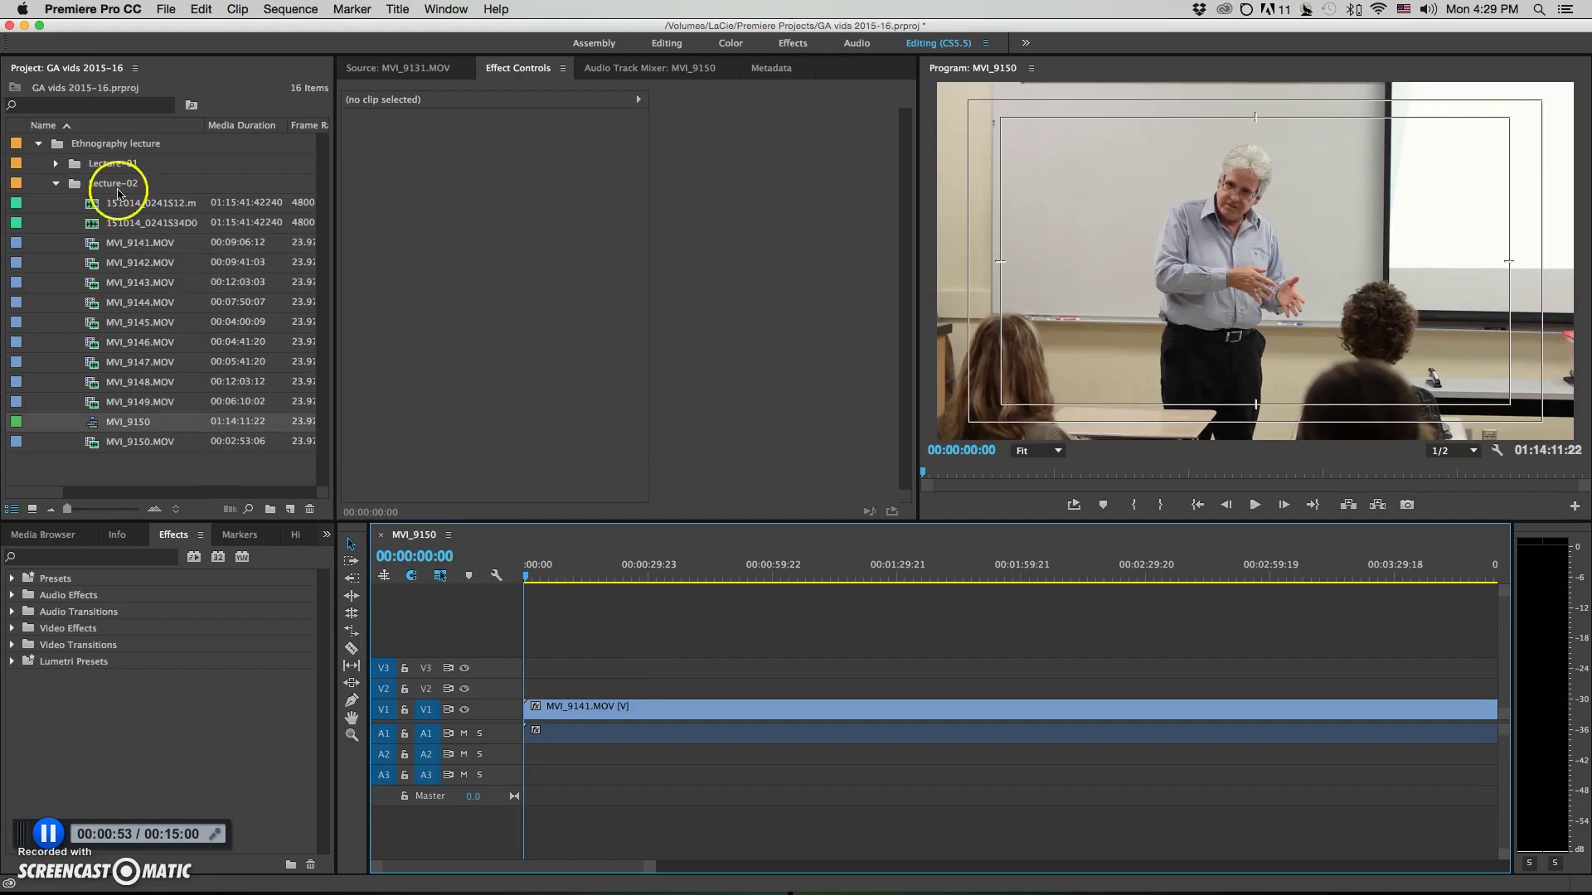
Step: Place the recorder audio on A2 from the start, zoom out, and select every clip
left_click(93, 207)
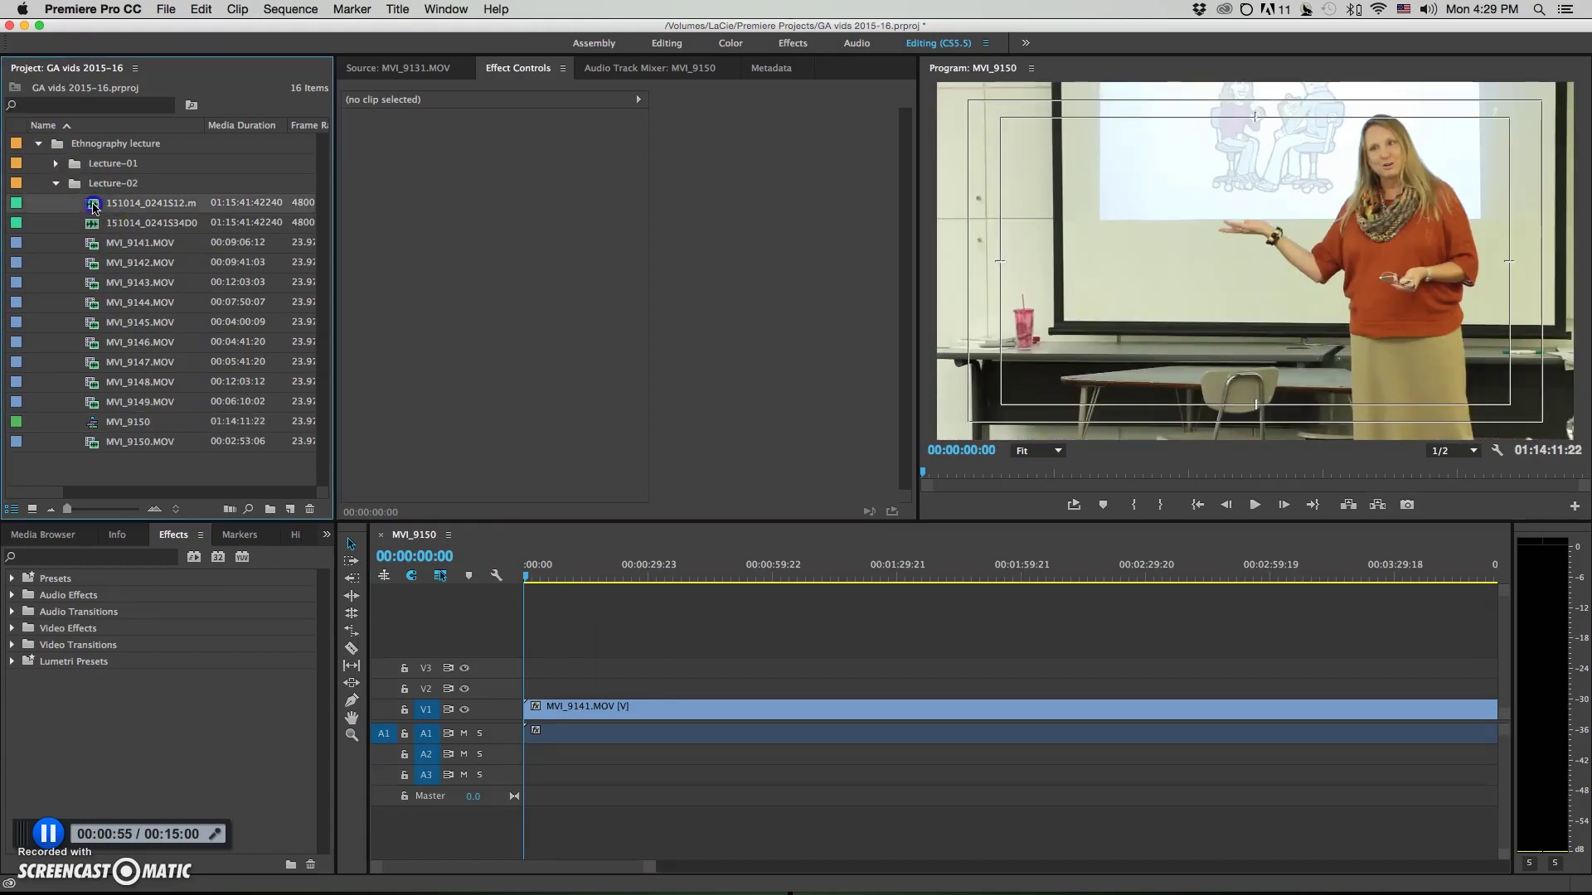
left_click_drag(488, 577, 601, 754)
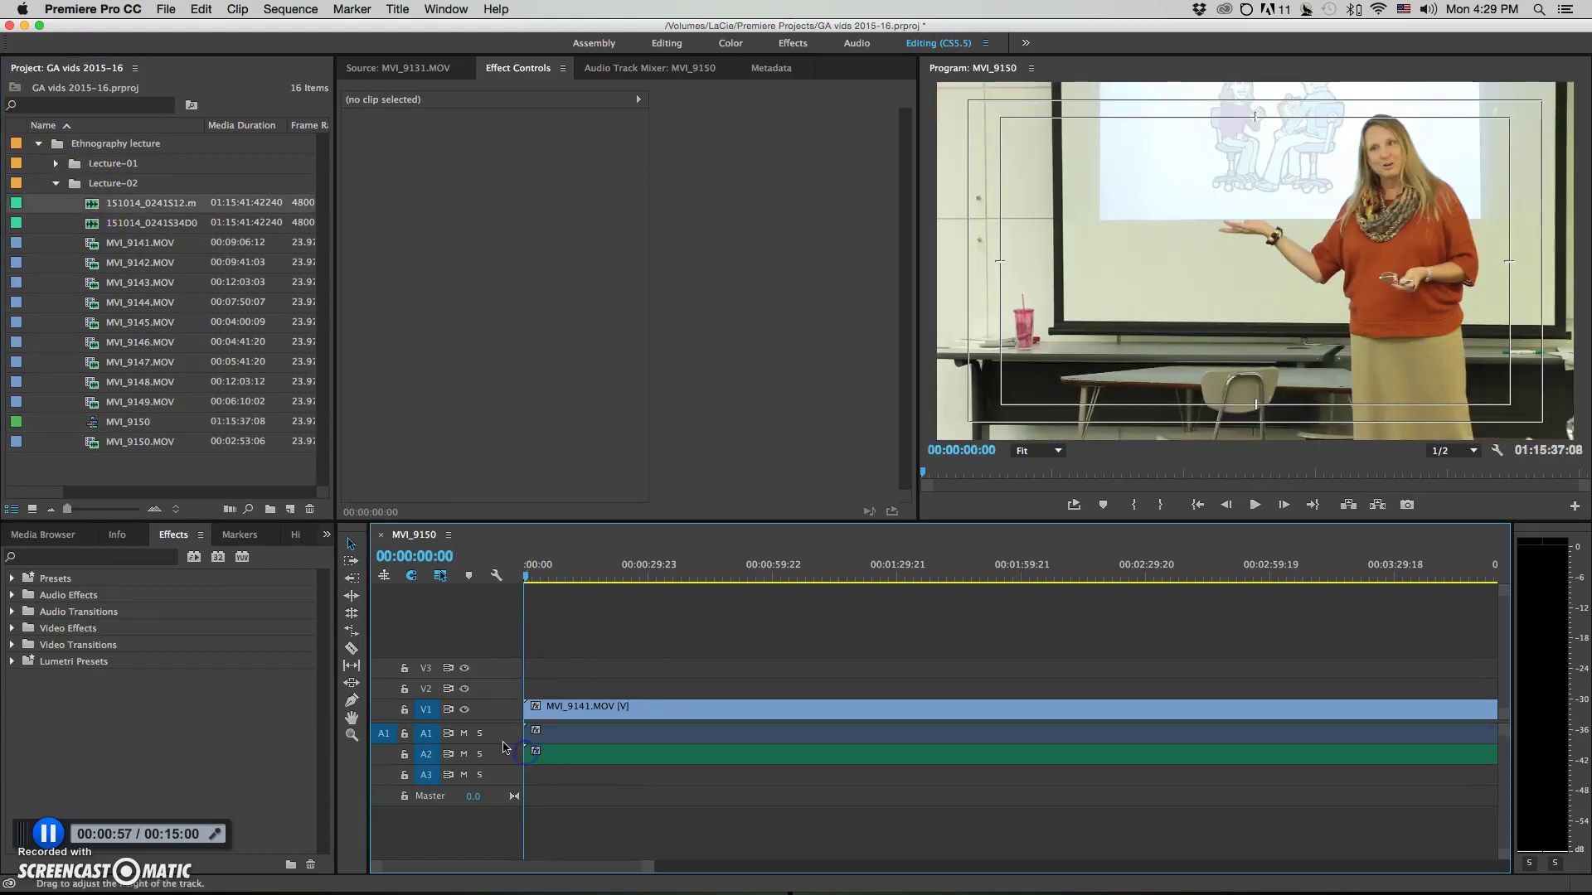
key("minus")
key("minus")
key("minus")
key("minus")
key("minus")
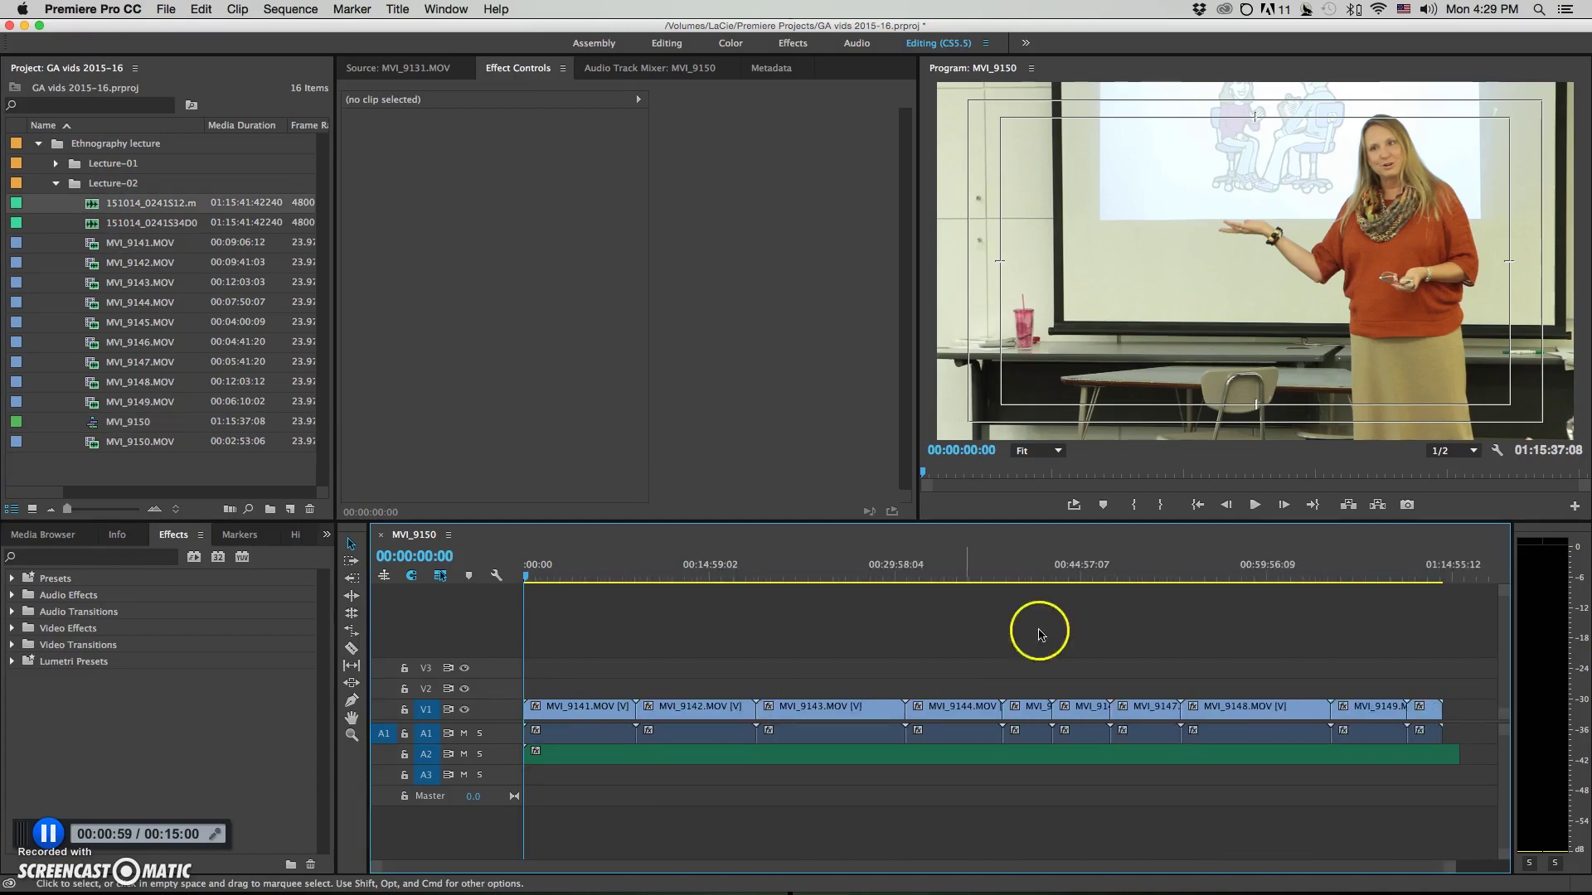
left_click_drag(1413, 682, 633, 735)
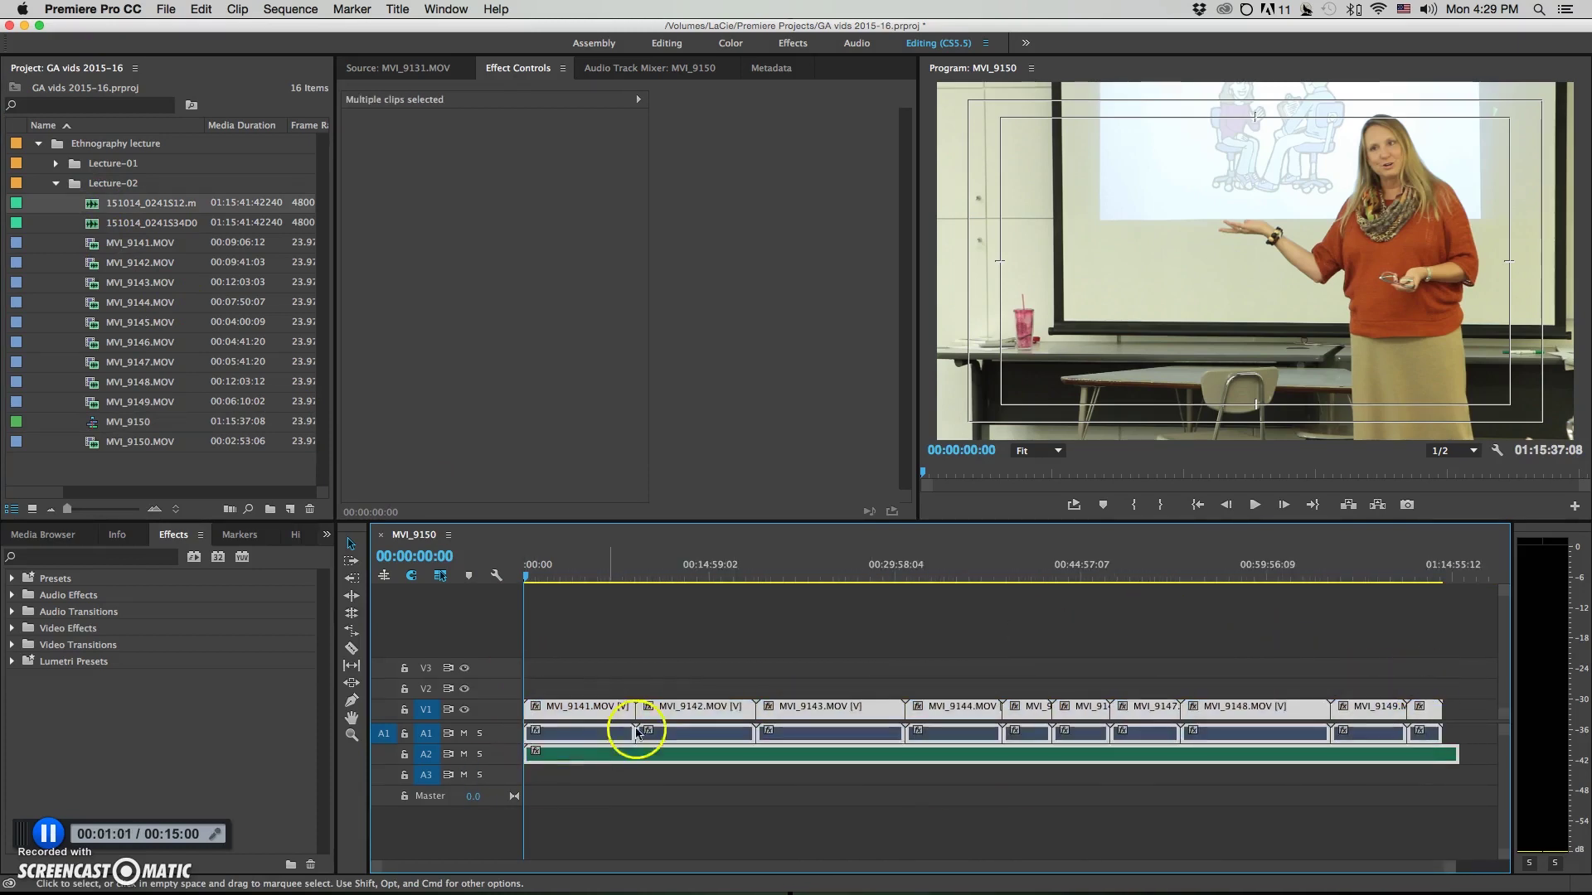
left_click(691, 711)
right_click(690, 712)
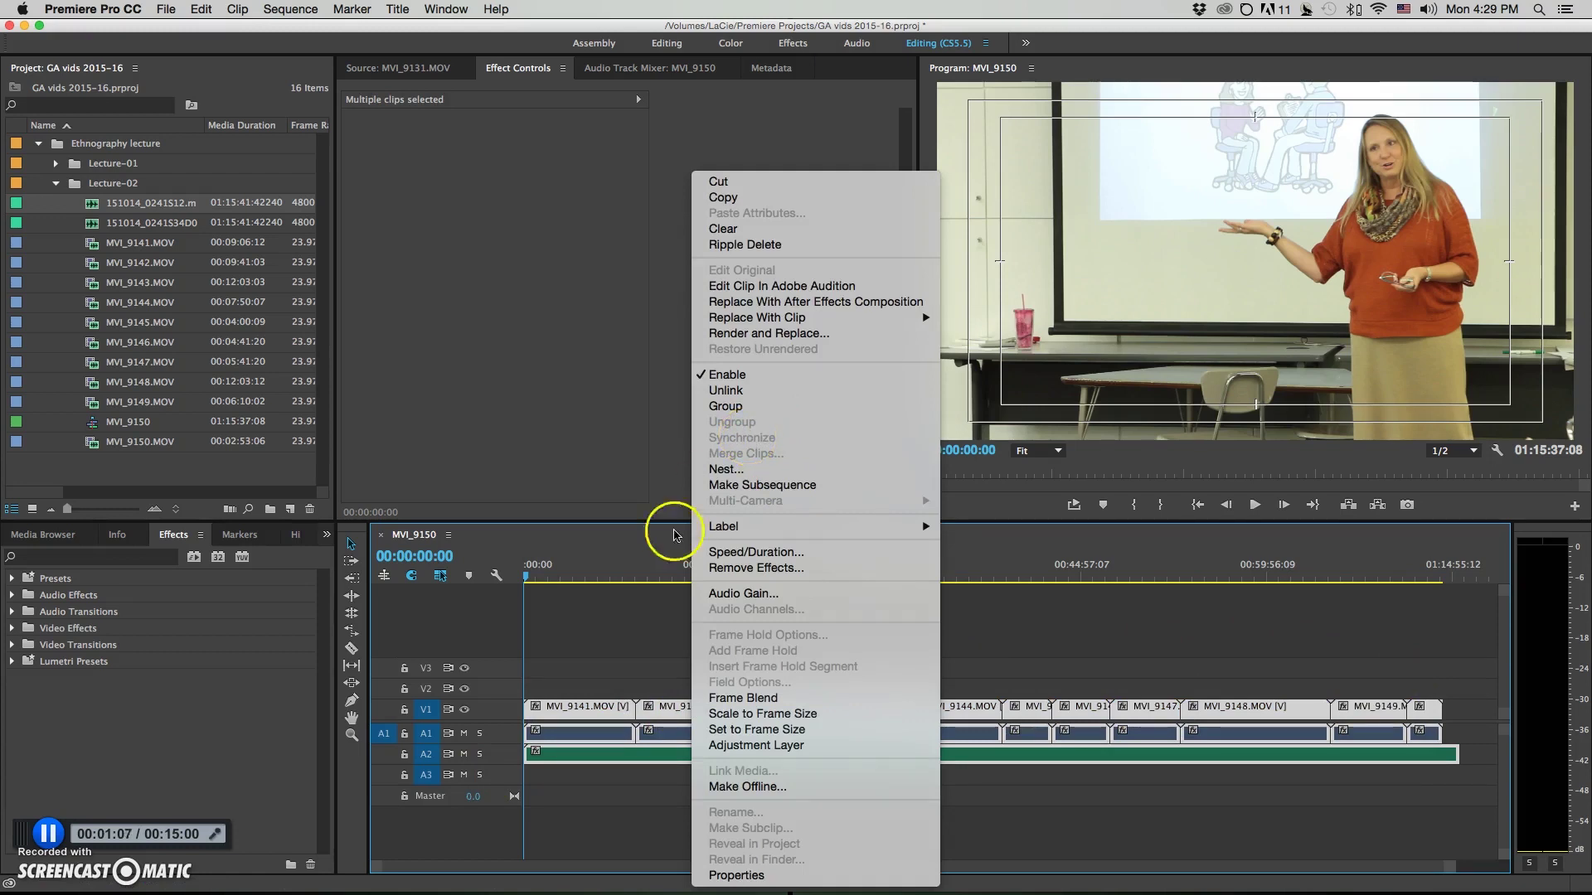
left_click(635, 660)
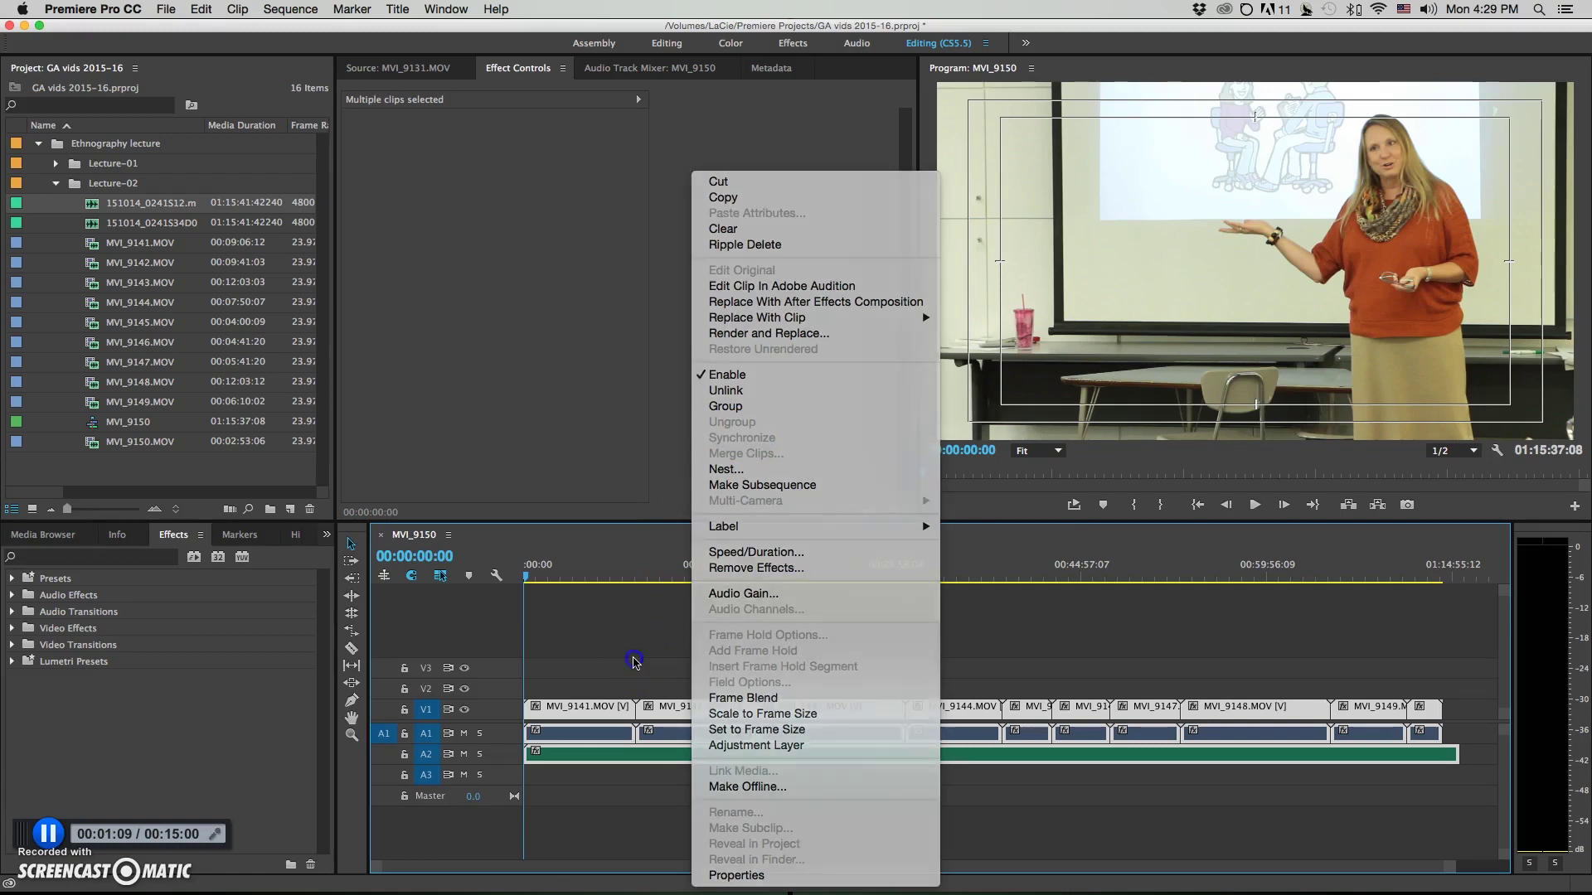
left_click(1325, 681)
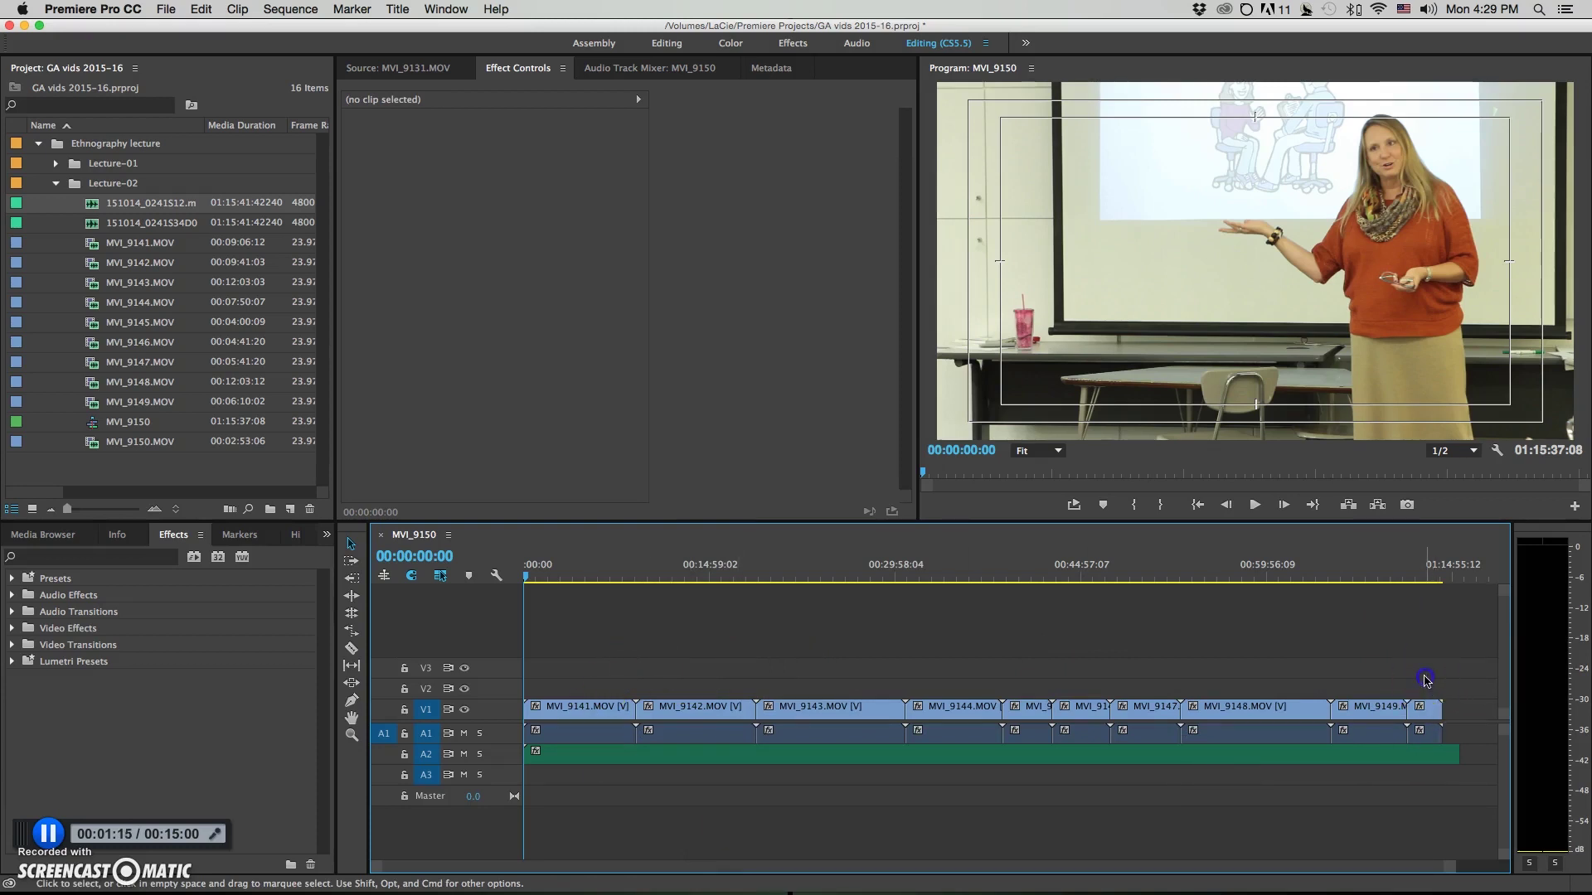
Step: Synchronize the final MVI_9150 clip with the A2 recorder audio by audio, then select the MVI_9149 clips
left_click_drag(1426, 680, 1437, 768)
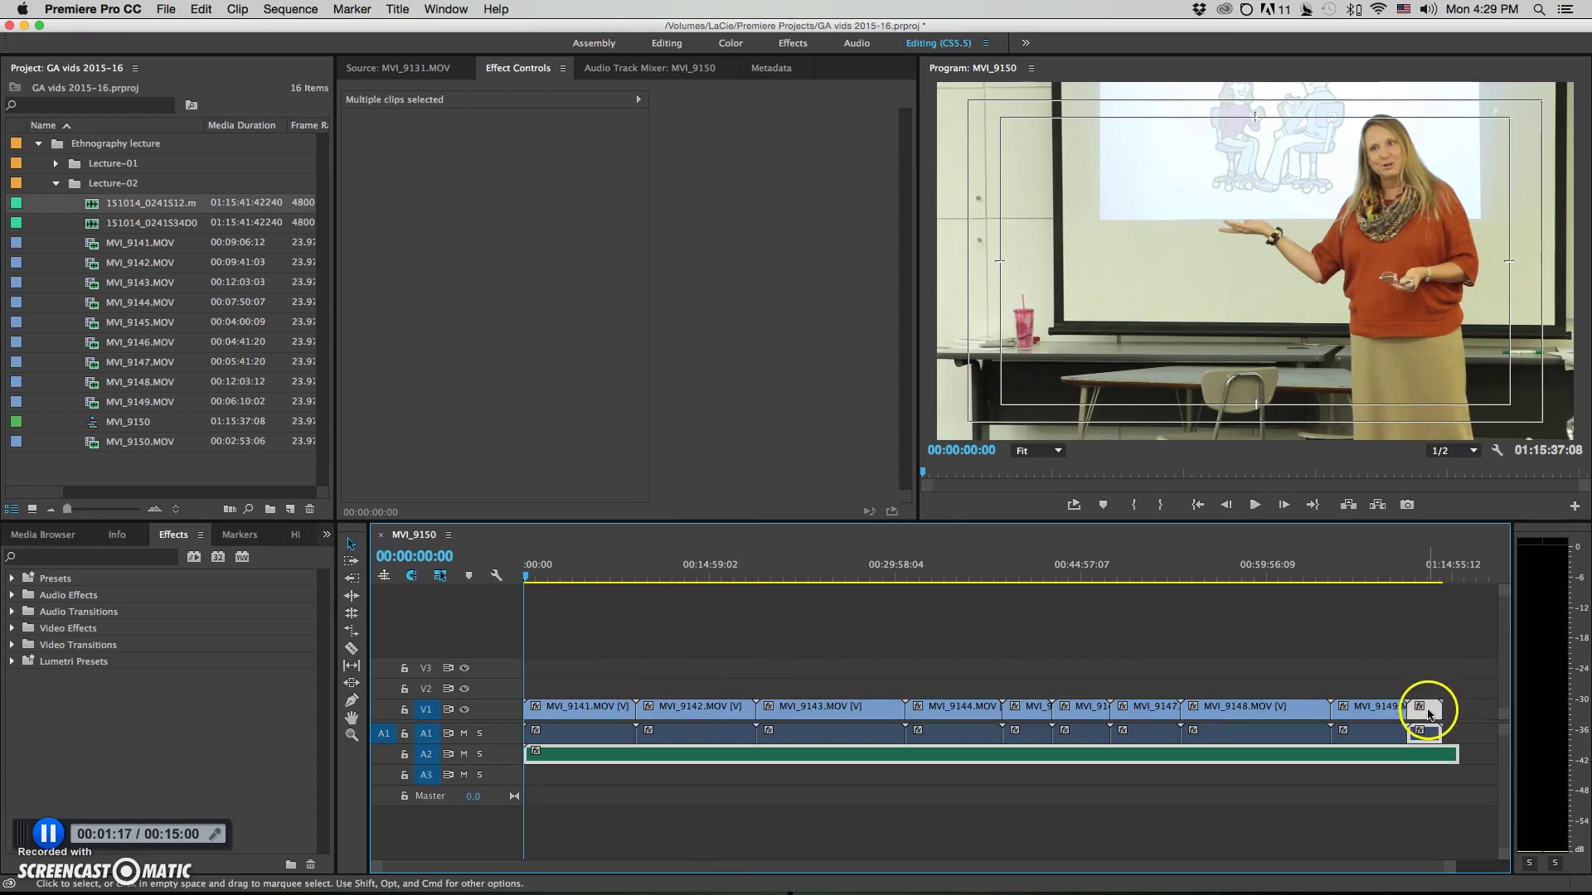
left_click(1423, 711)
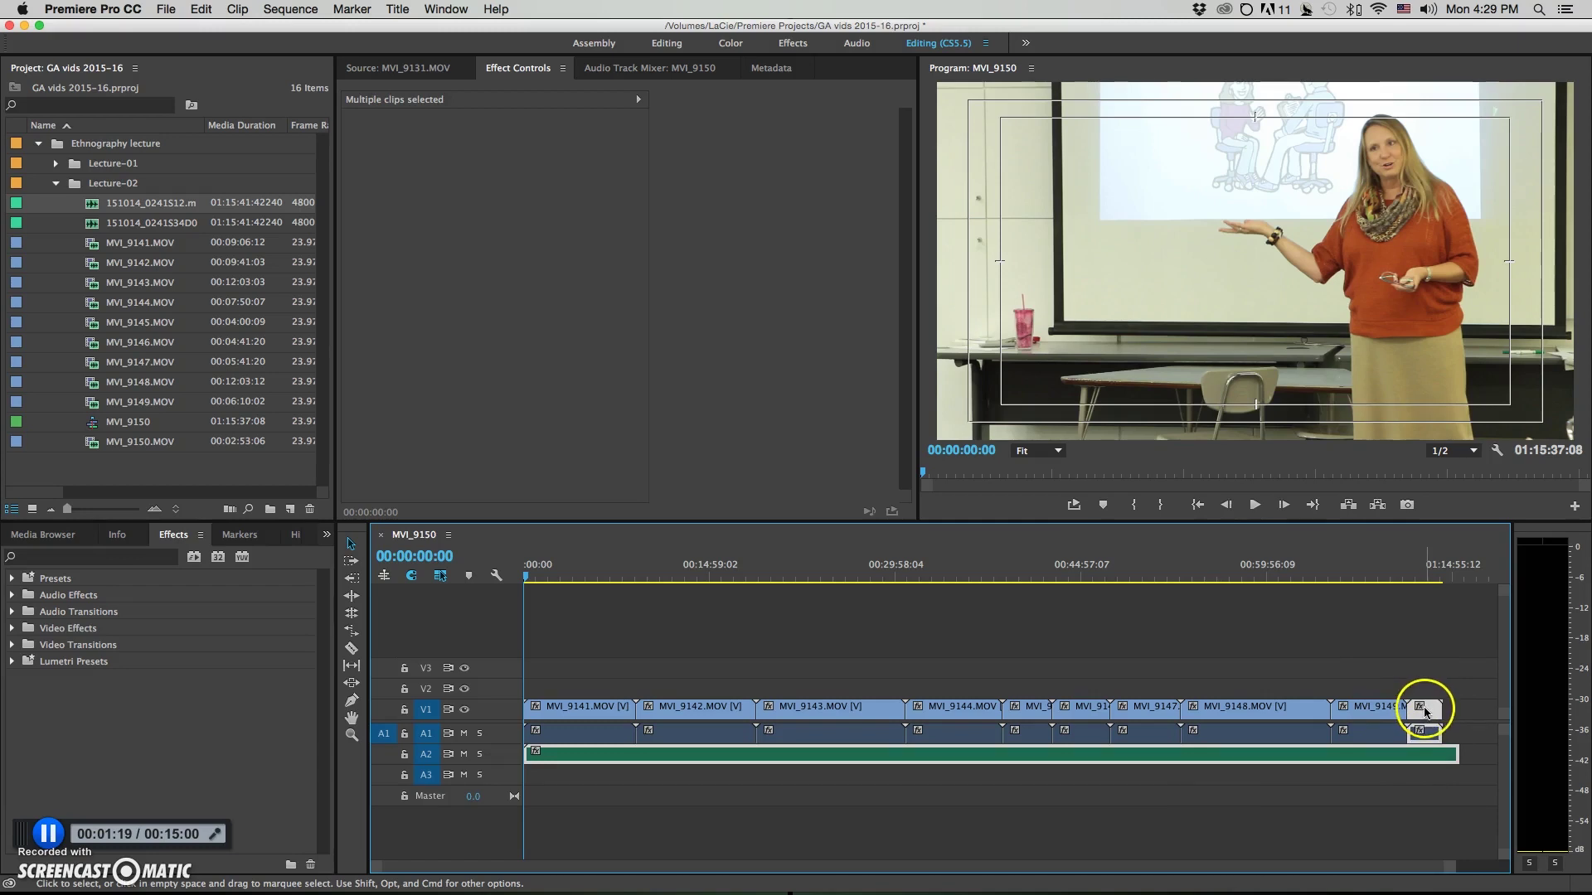
right_click(1425, 712)
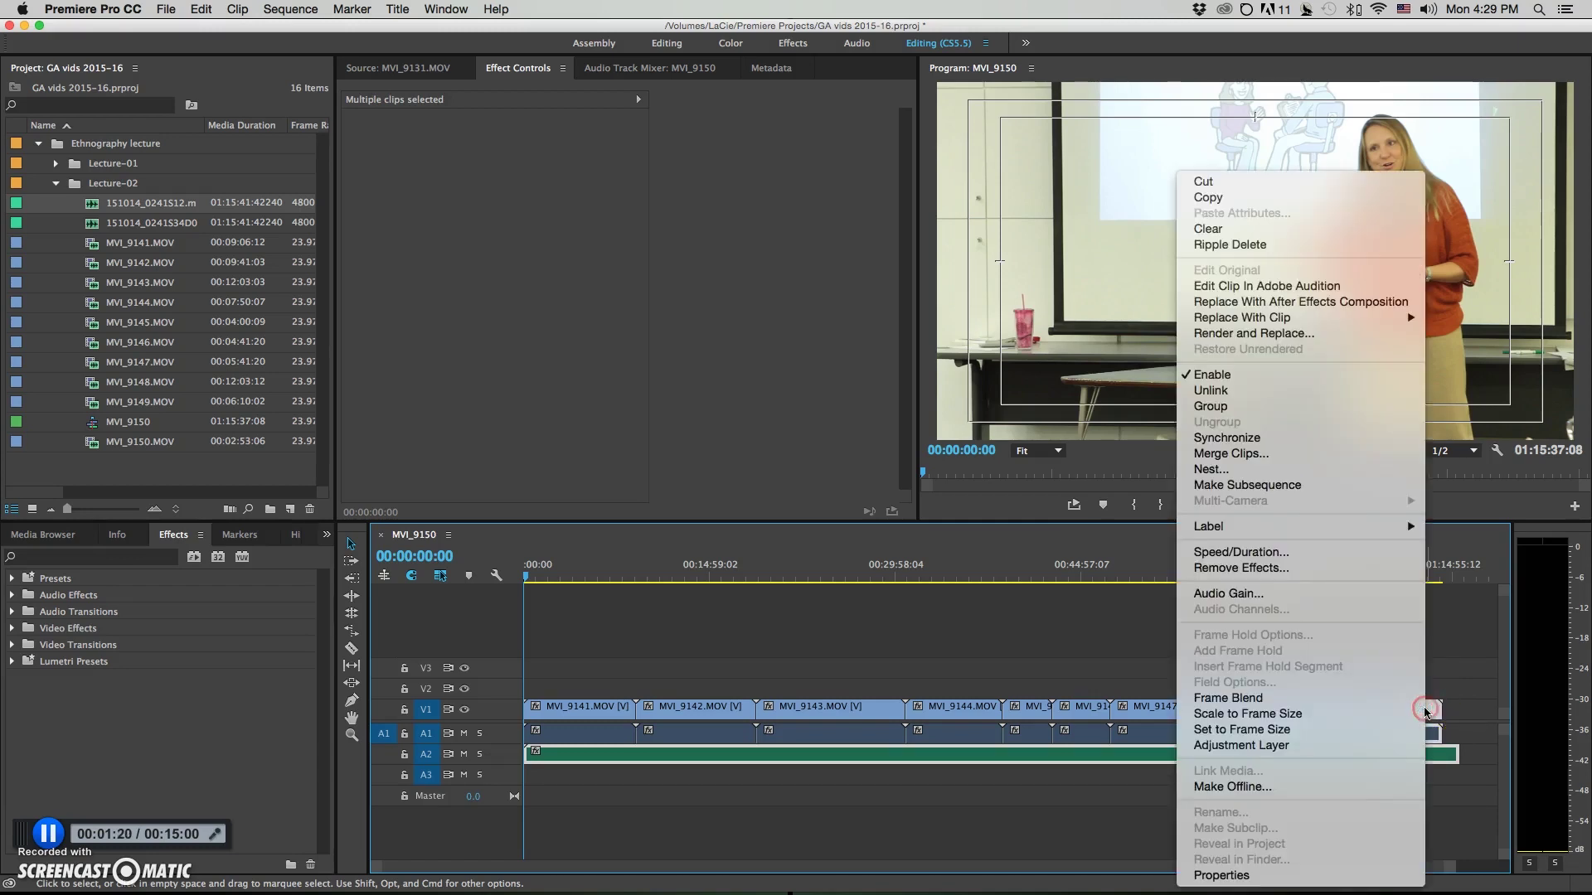
left_click(1249, 438)
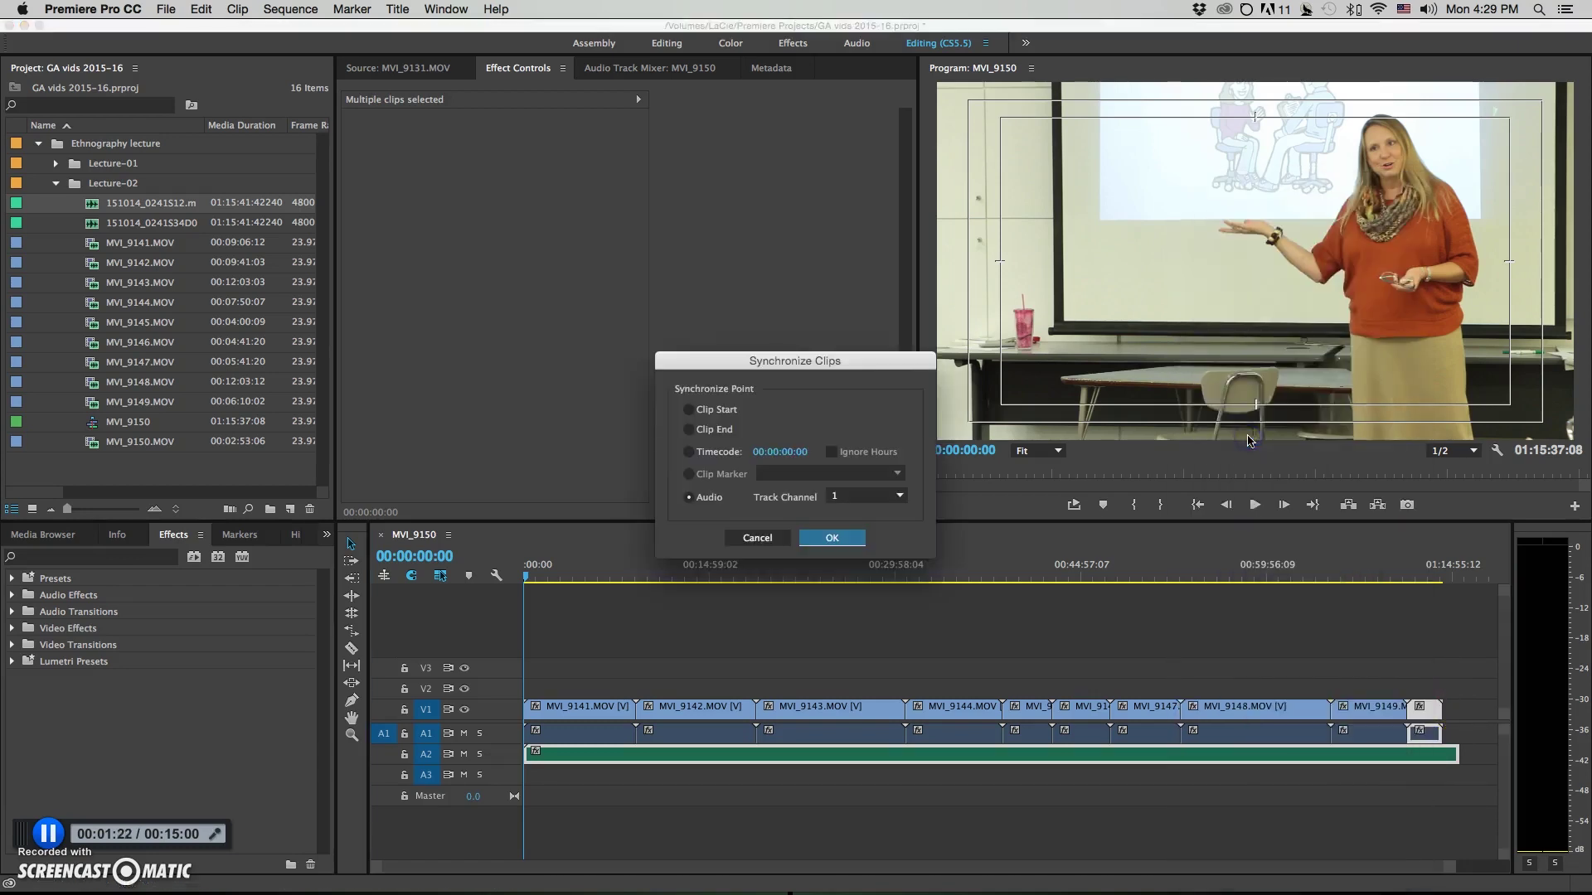
left_click(850, 543)
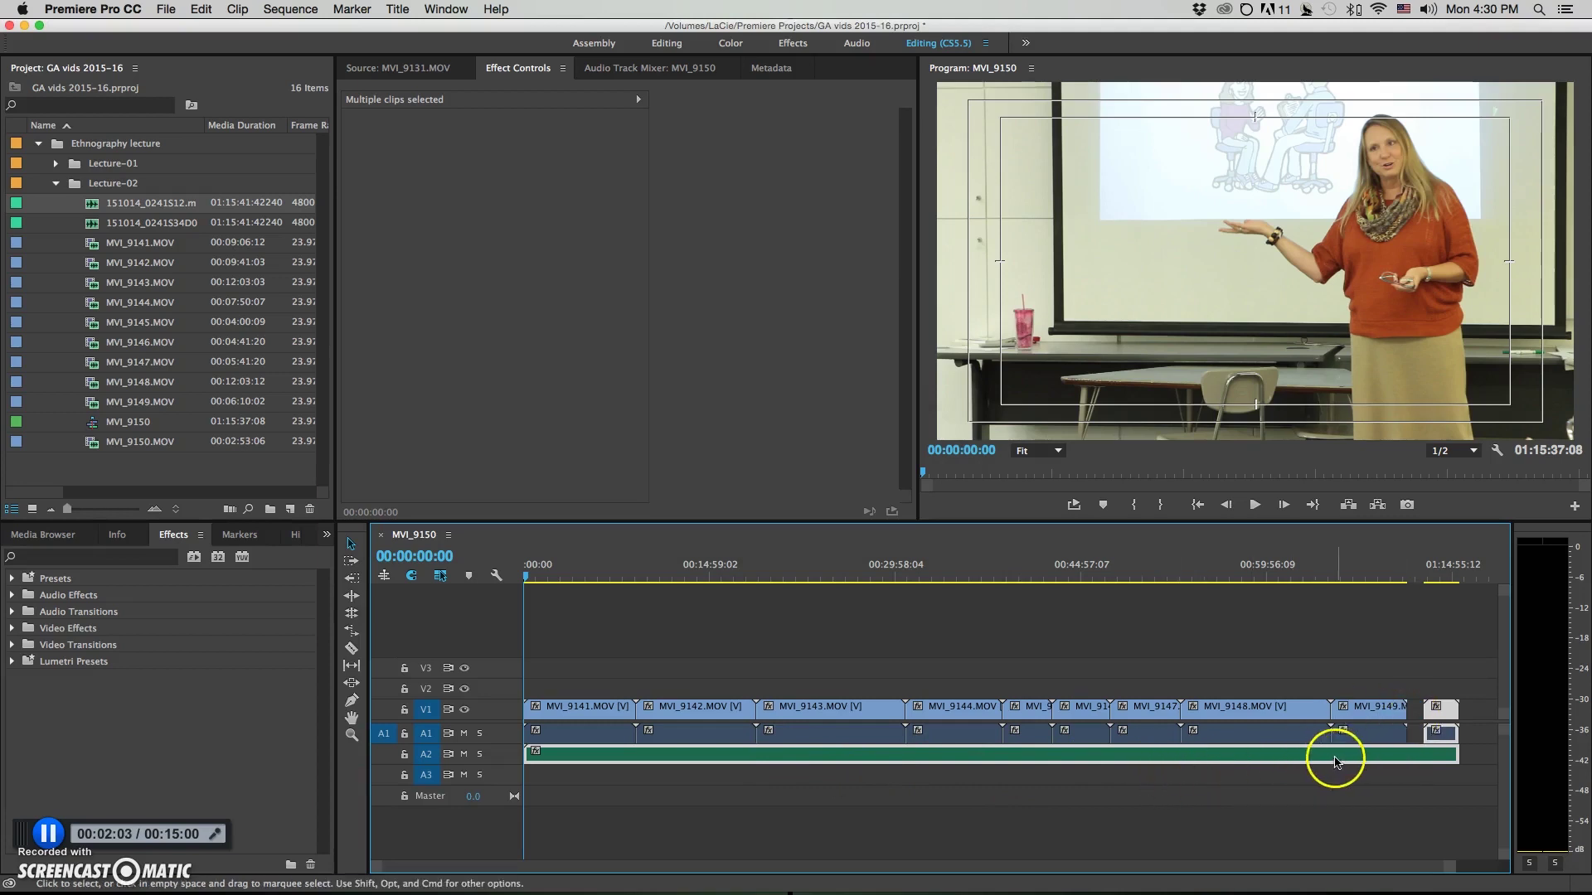
left_click_drag(1364, 665, 1368, 721)
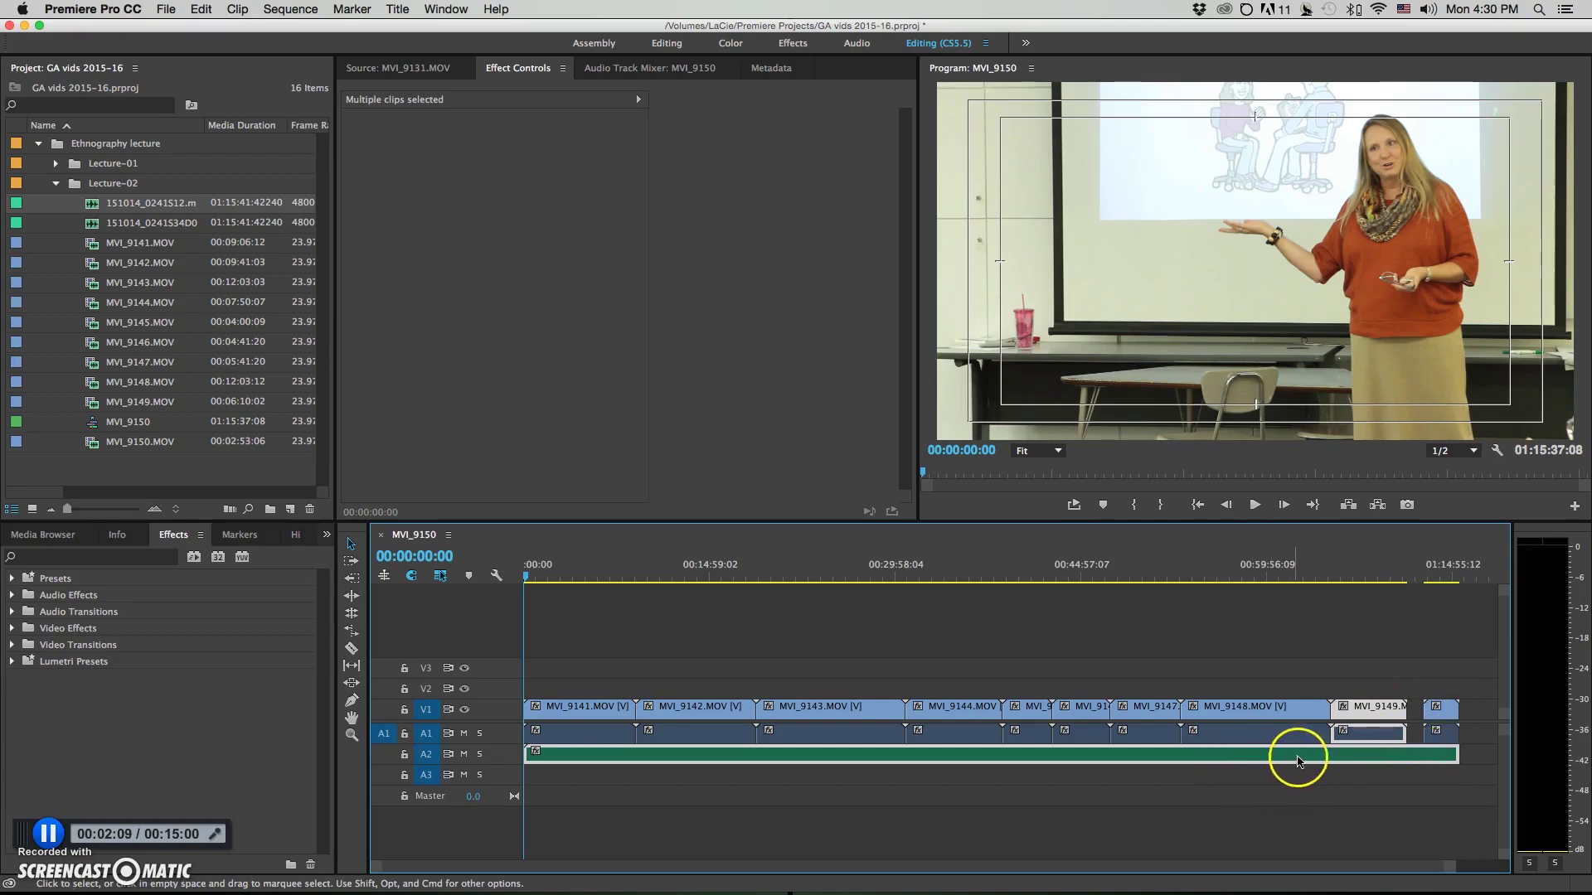
left_click(1372, 738)
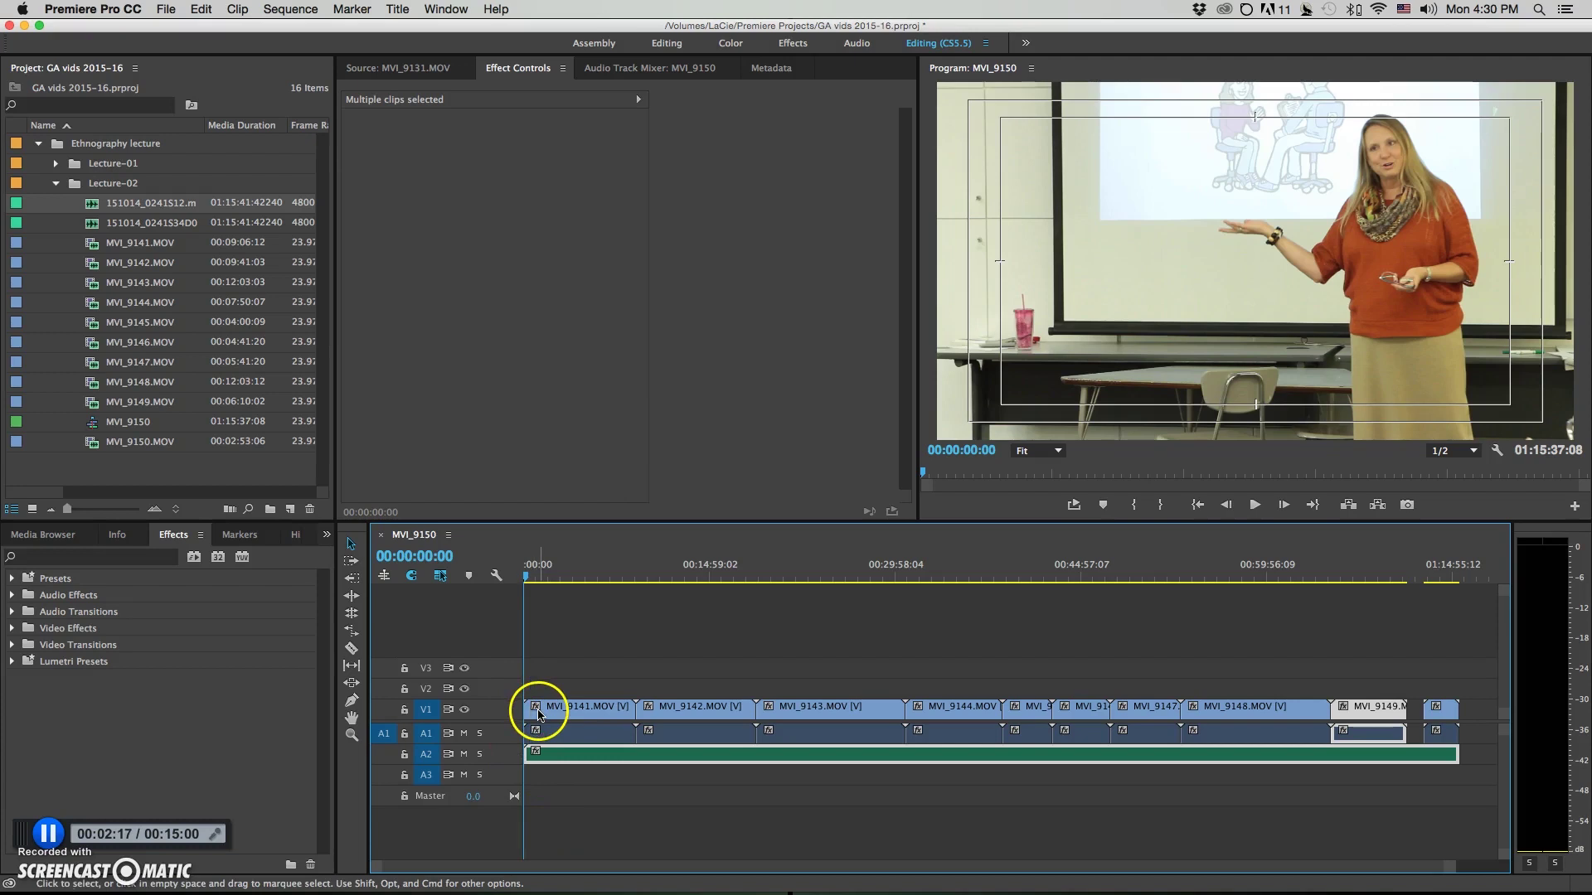
Step: Select every clip in the MVI_9150 sequence and delete them
left_click(1205, 780)
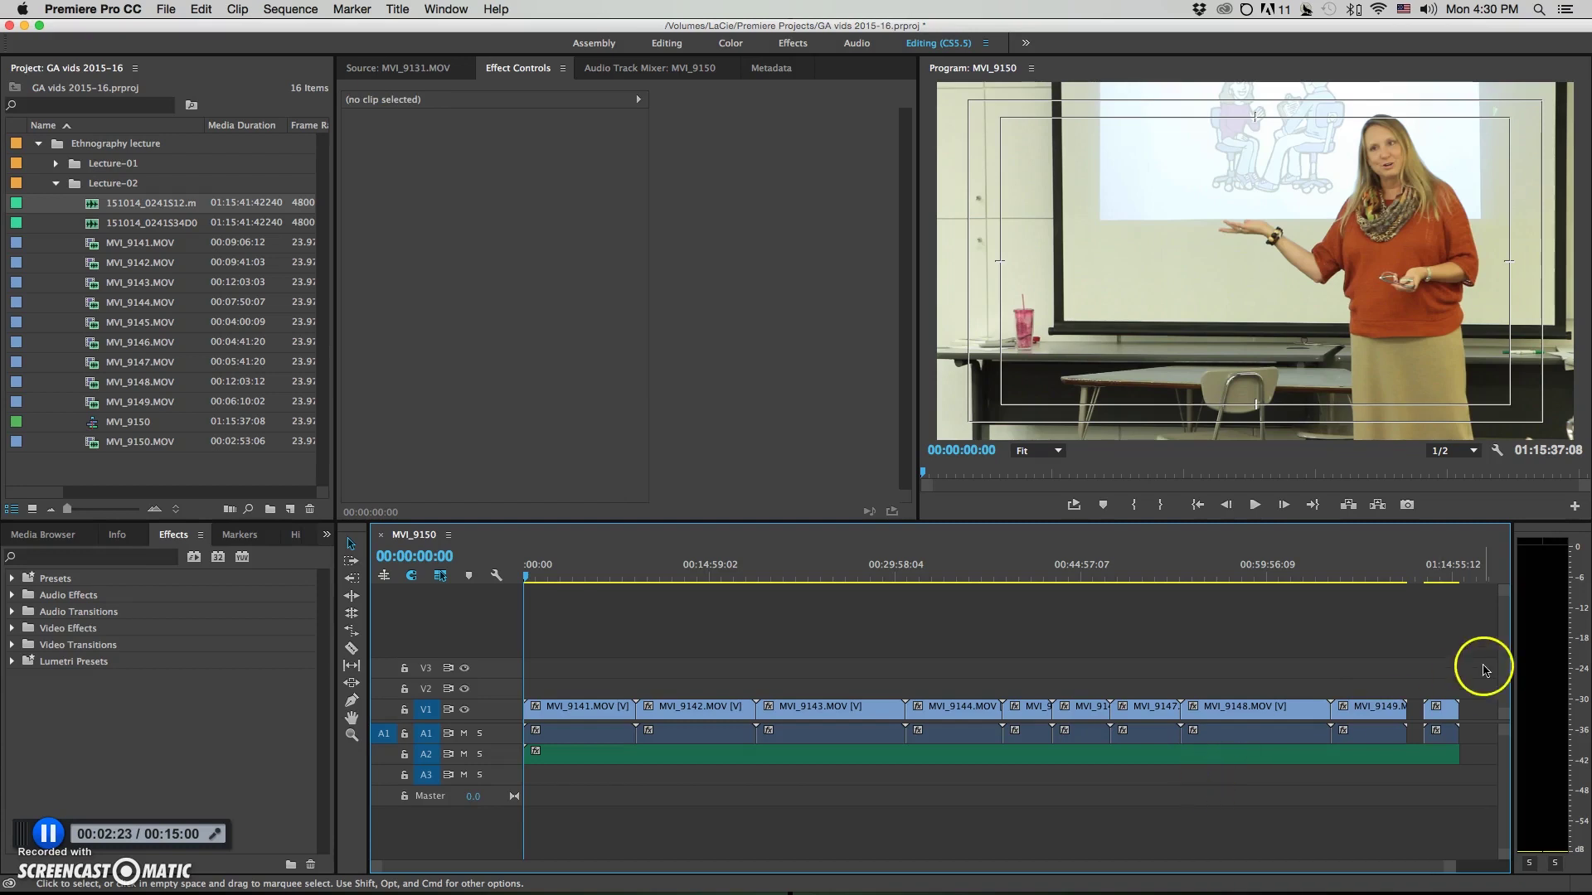
left_click_drag(1454, 684, 1421, 730)
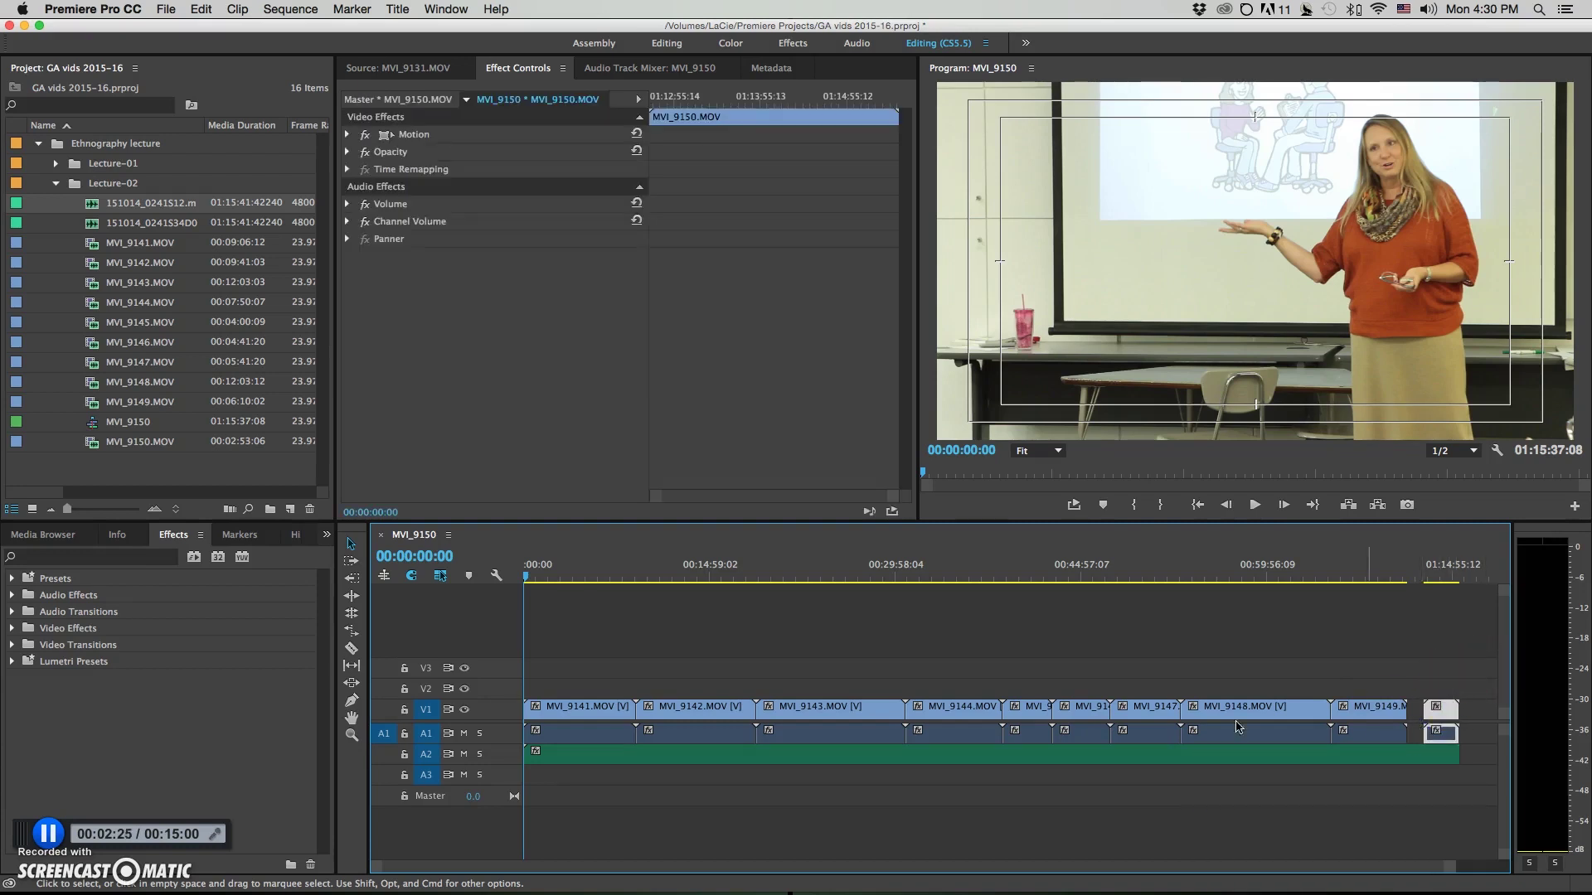
left_click_drag(1460, 678, 543, 787)
key("Delete")
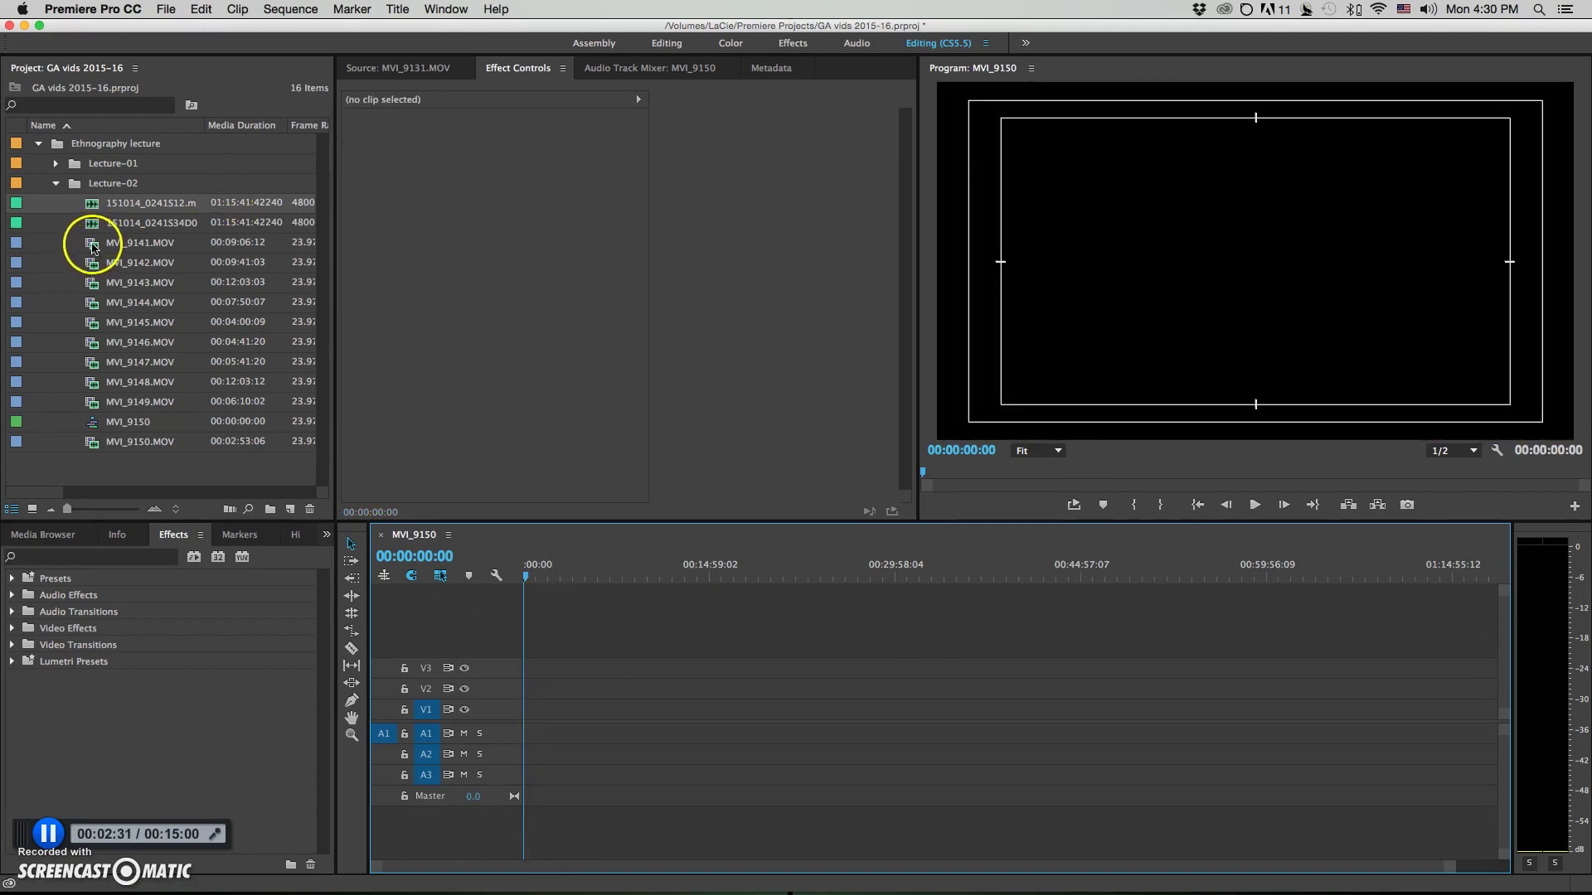
Step: Add 8 video and 8 audio tracks to the sequence via Sequence > Add Tracks
left_click_drag(93, 247, 541, 693)
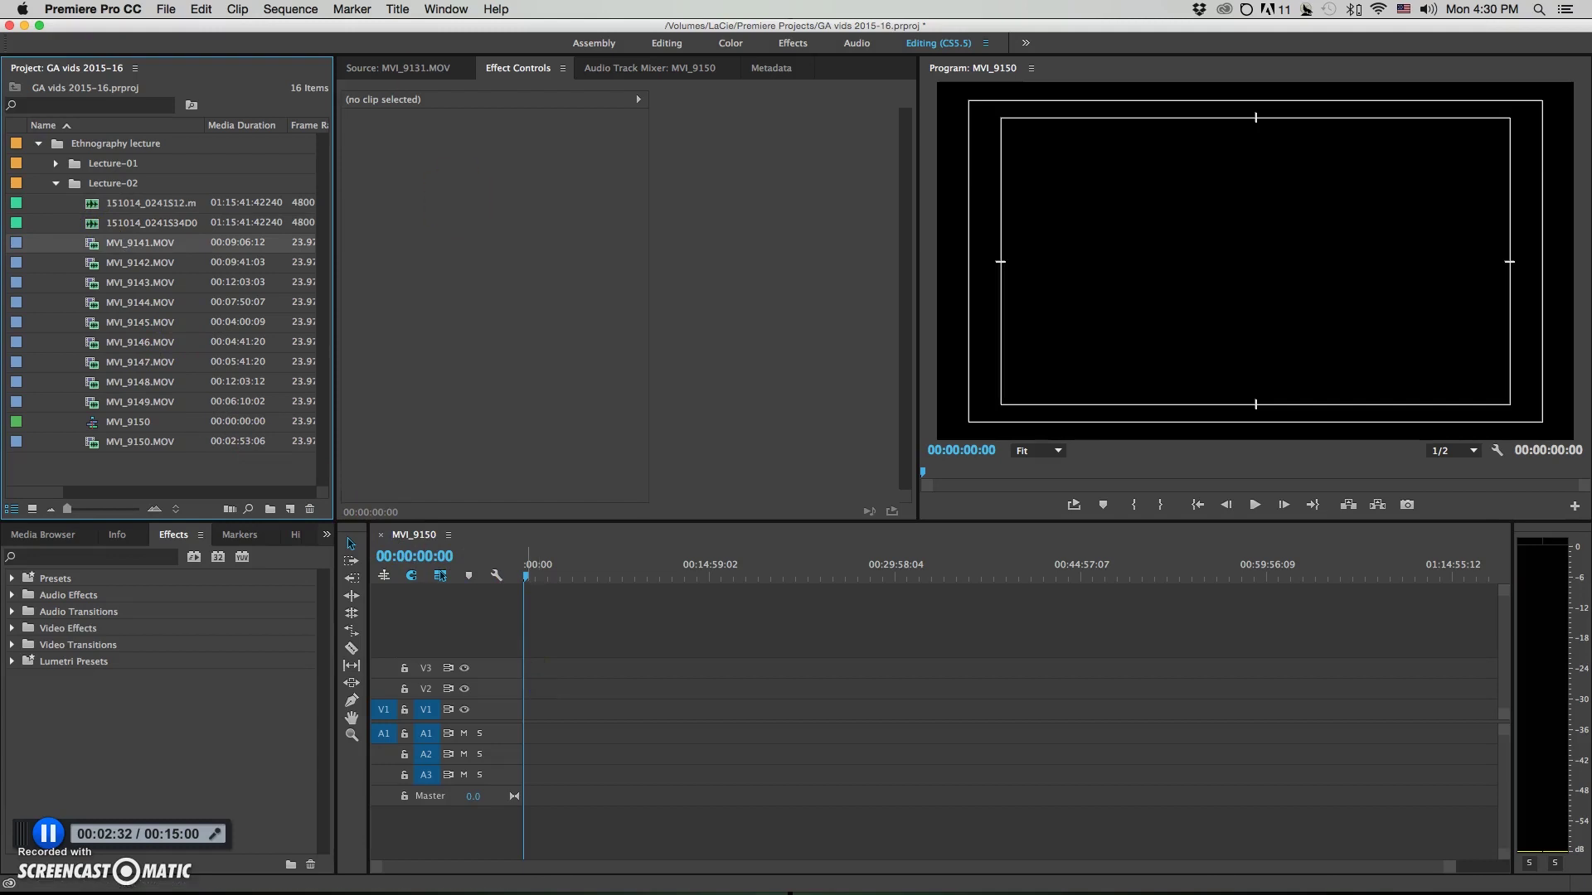
left_click(252, 11)
mouse_move(278, 11)
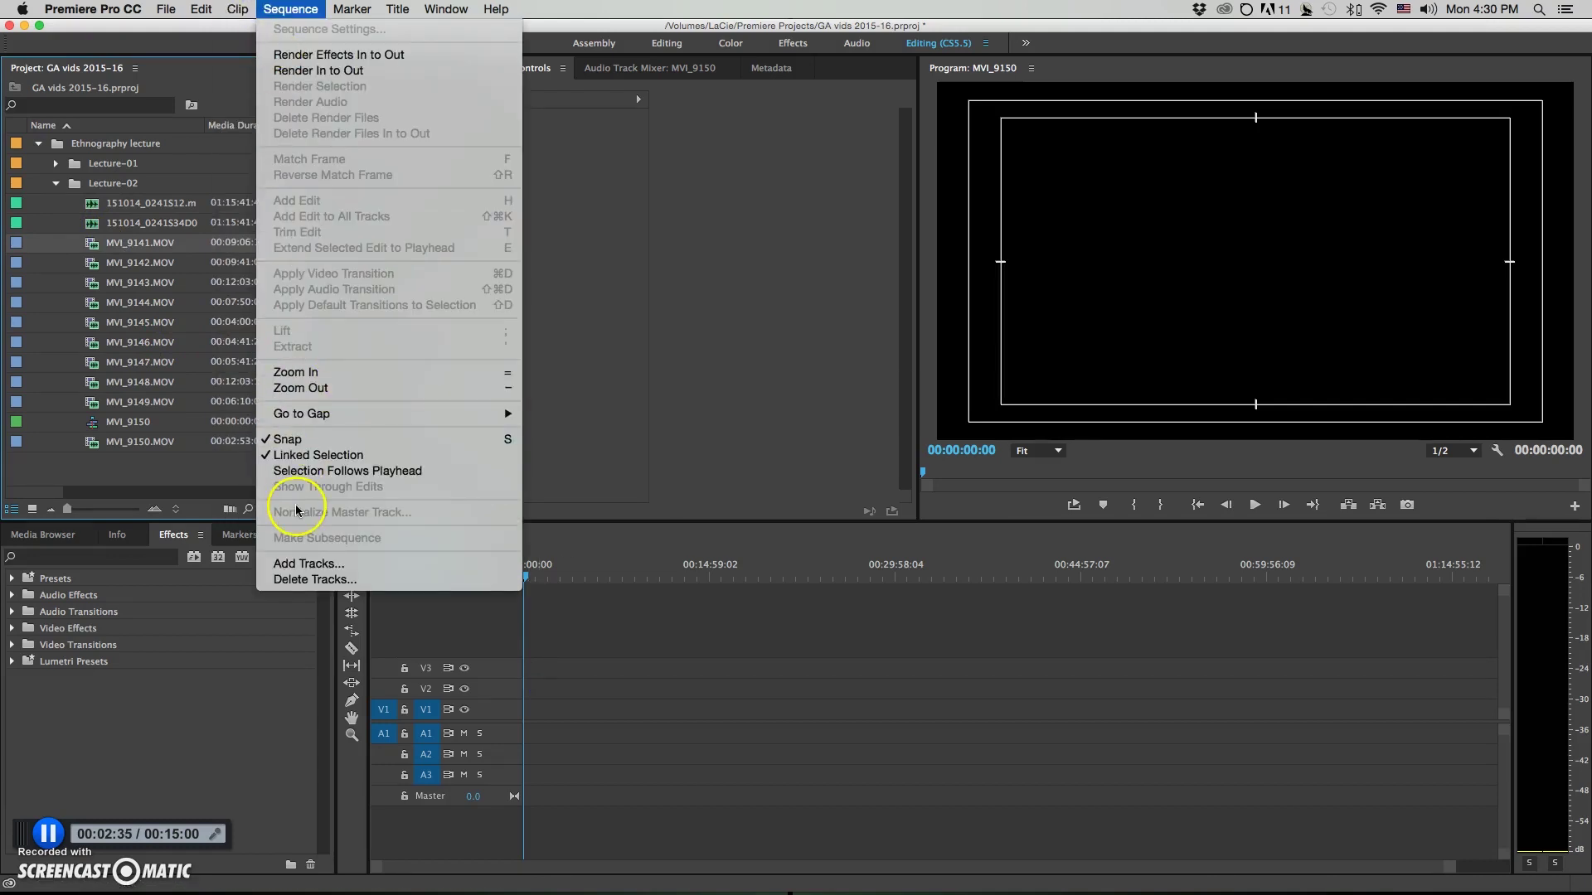
left_click(309, 563)
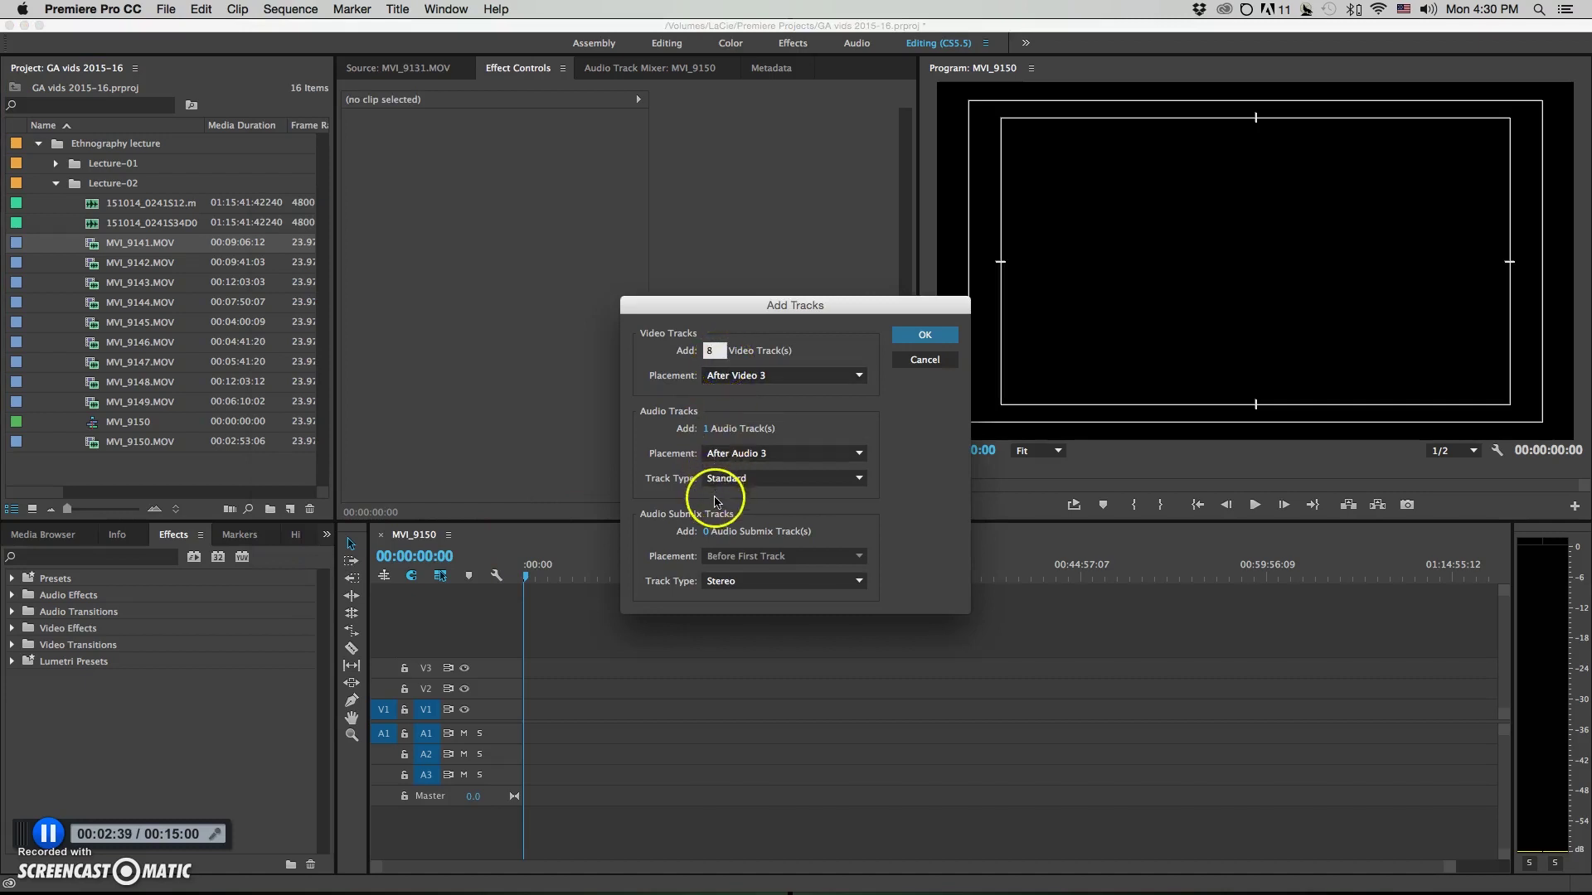
left_click(714, 427)
type("8")
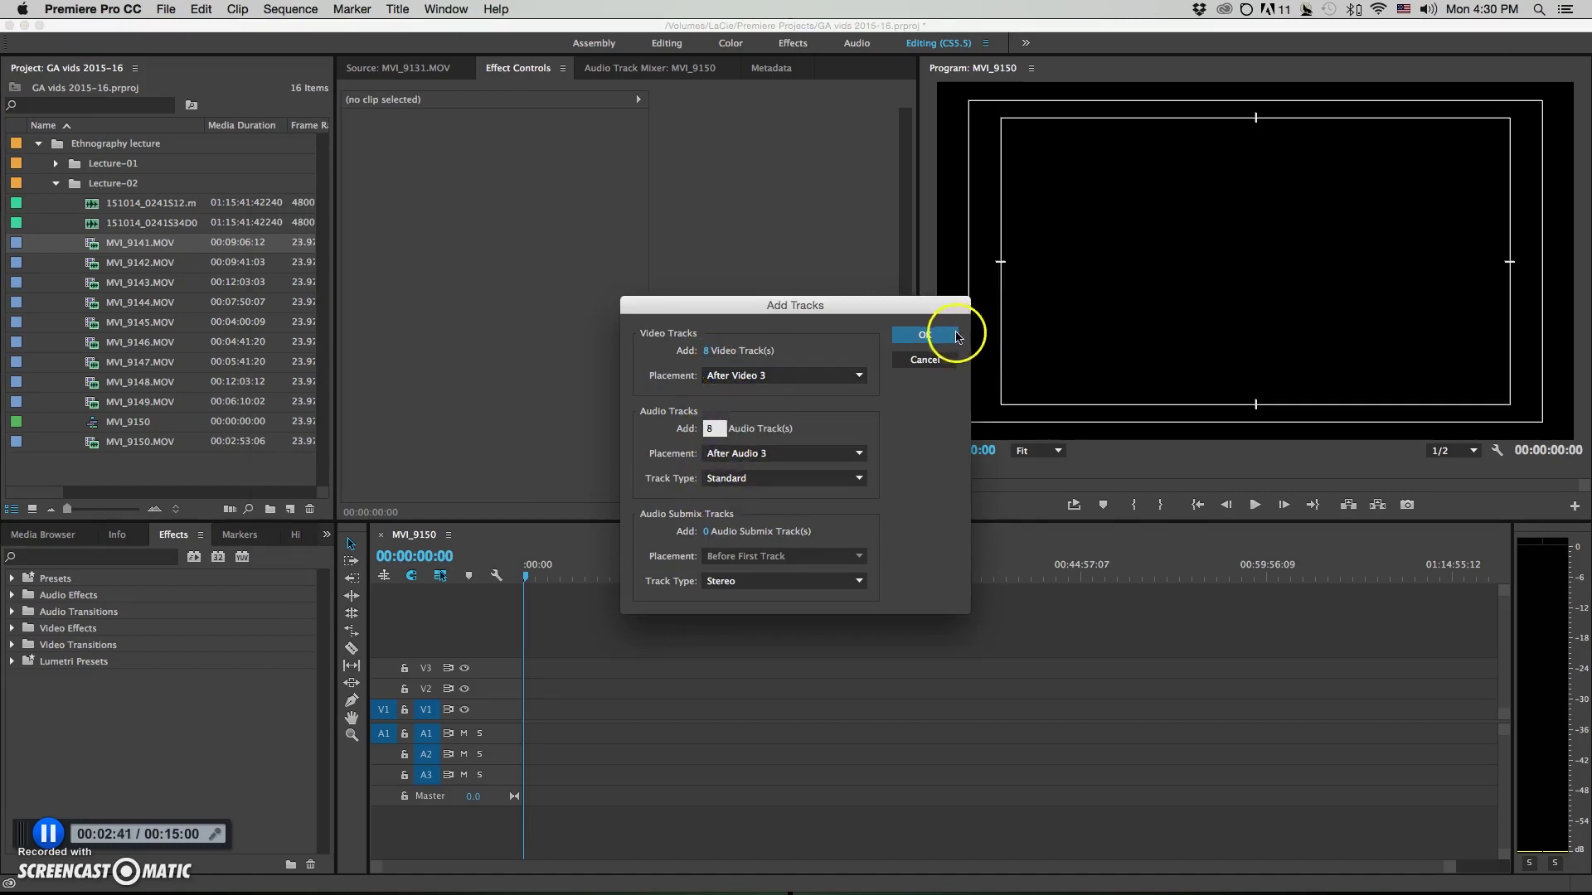
left_click(945, 335)
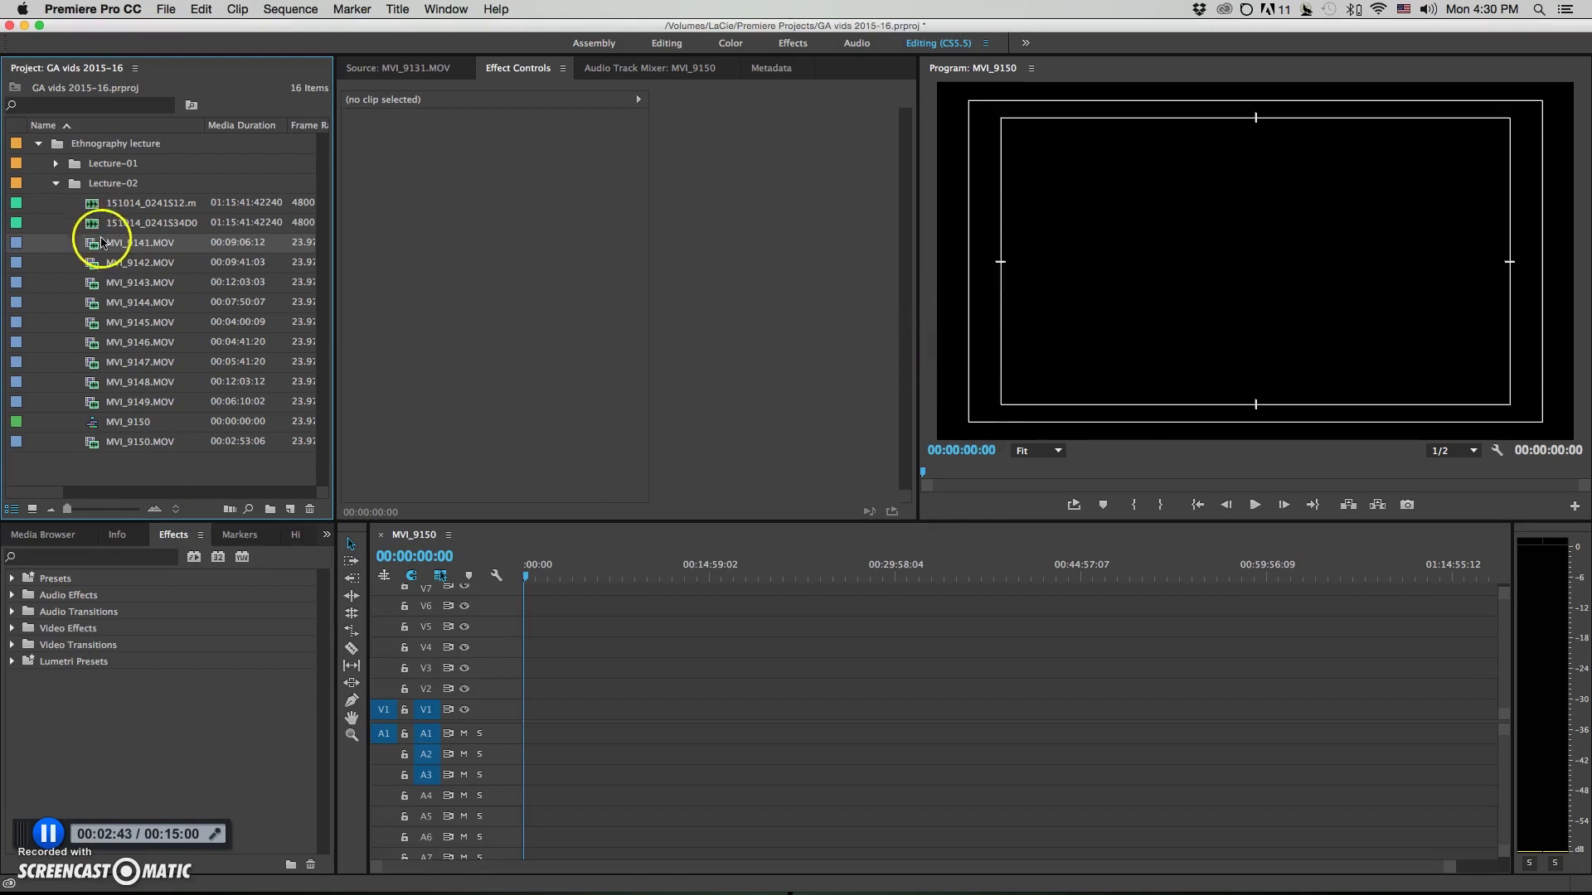
Step: Stack MVI_9141–MVI_9144 on tracks V2–V5 with audio on A2–A5, then select all clips
left_click_drag(110, 243, 528, 667)
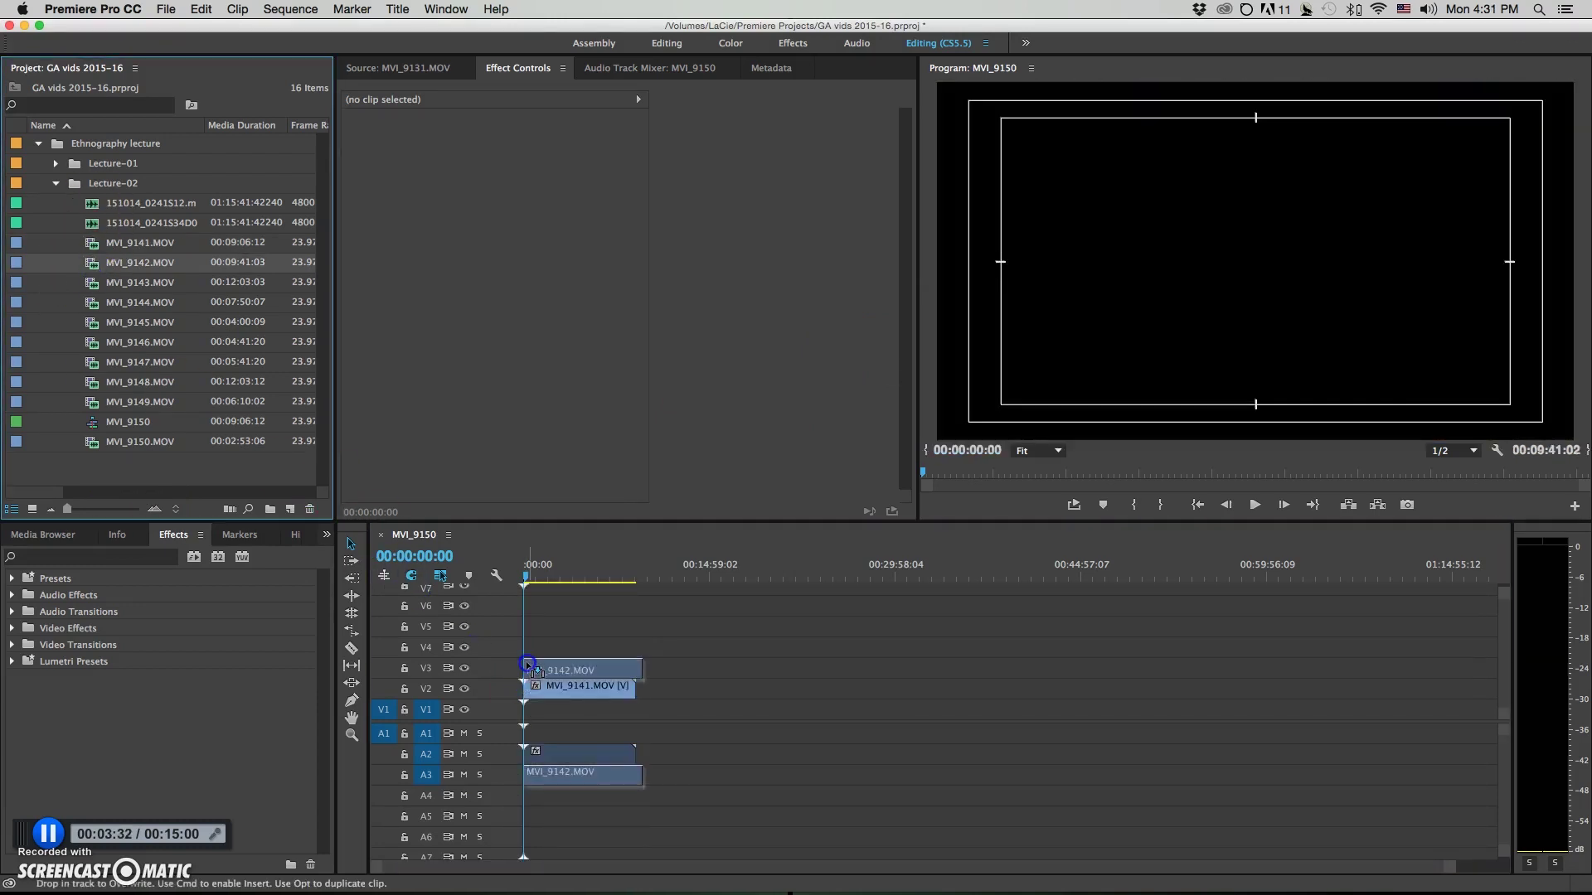
left_click_drag(108, 282, 527, 647)
left_click_drag(124, 304, 527, 626)
left_click_drag(93, 205, 535, 734)
left_click_drag(578, 611, 621, 764)
Step: Synchronize the four stacked clips to the recorder audio using Audio as the sync point
right_click(622, 735)
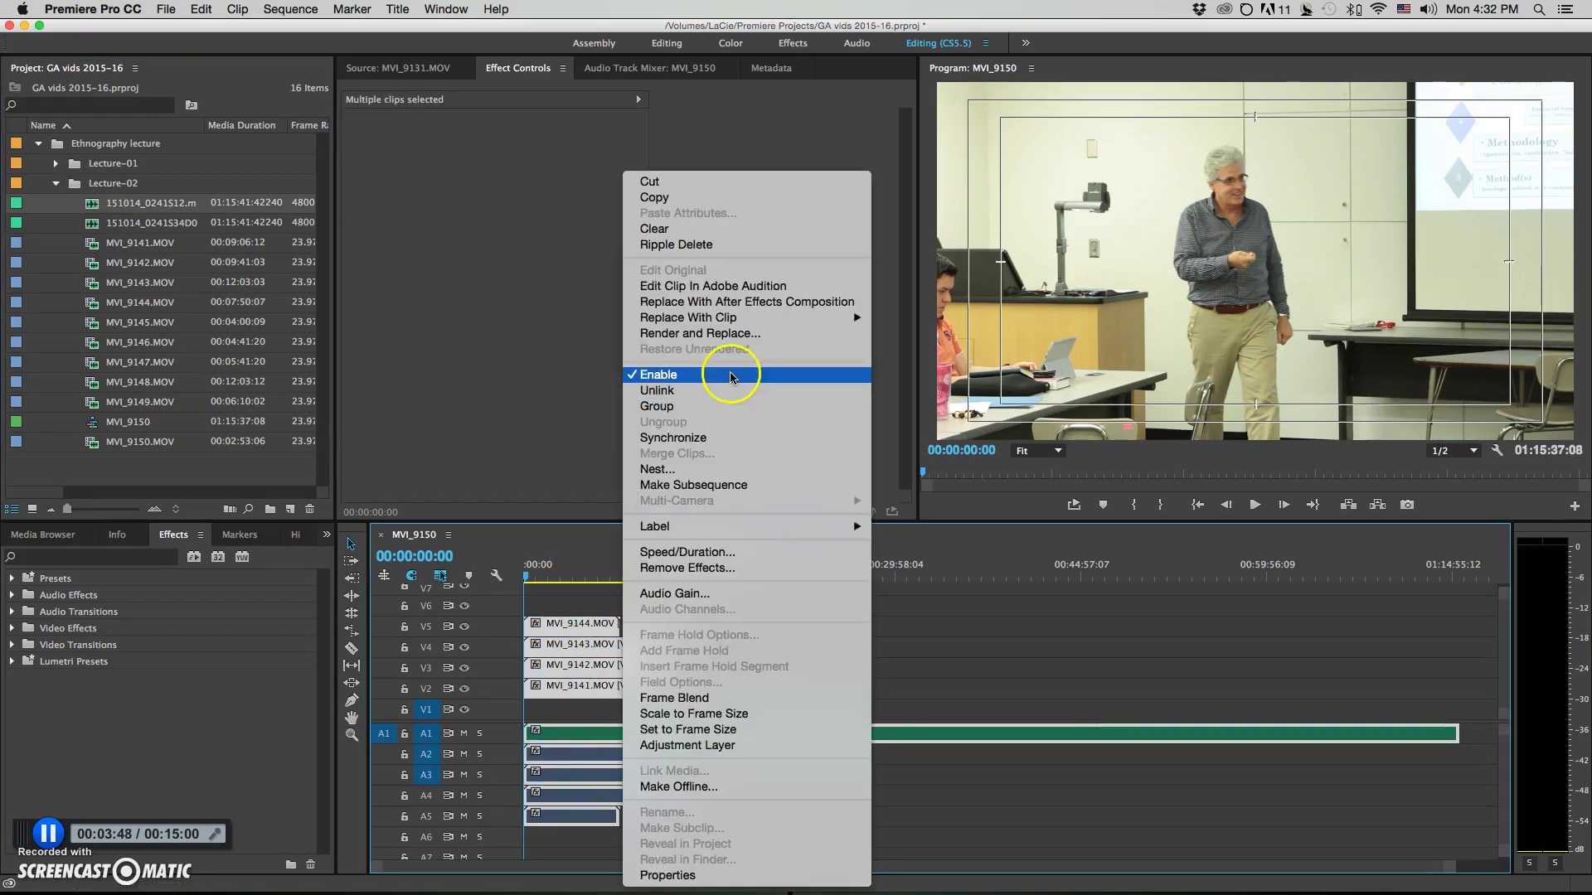
left_click(673, 437)
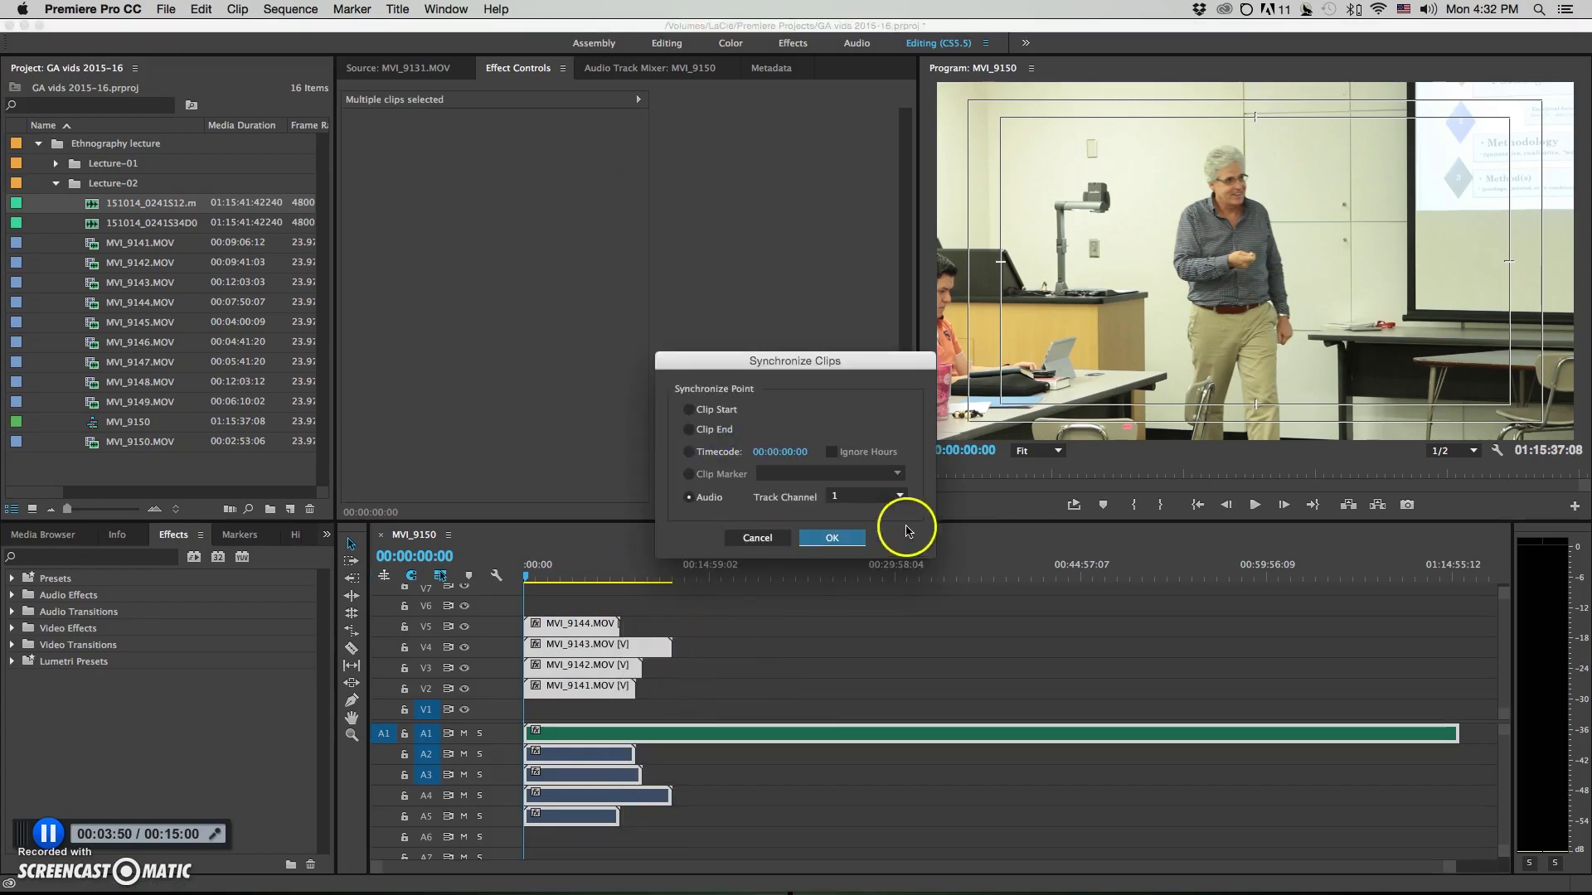
left_click(830, 540)
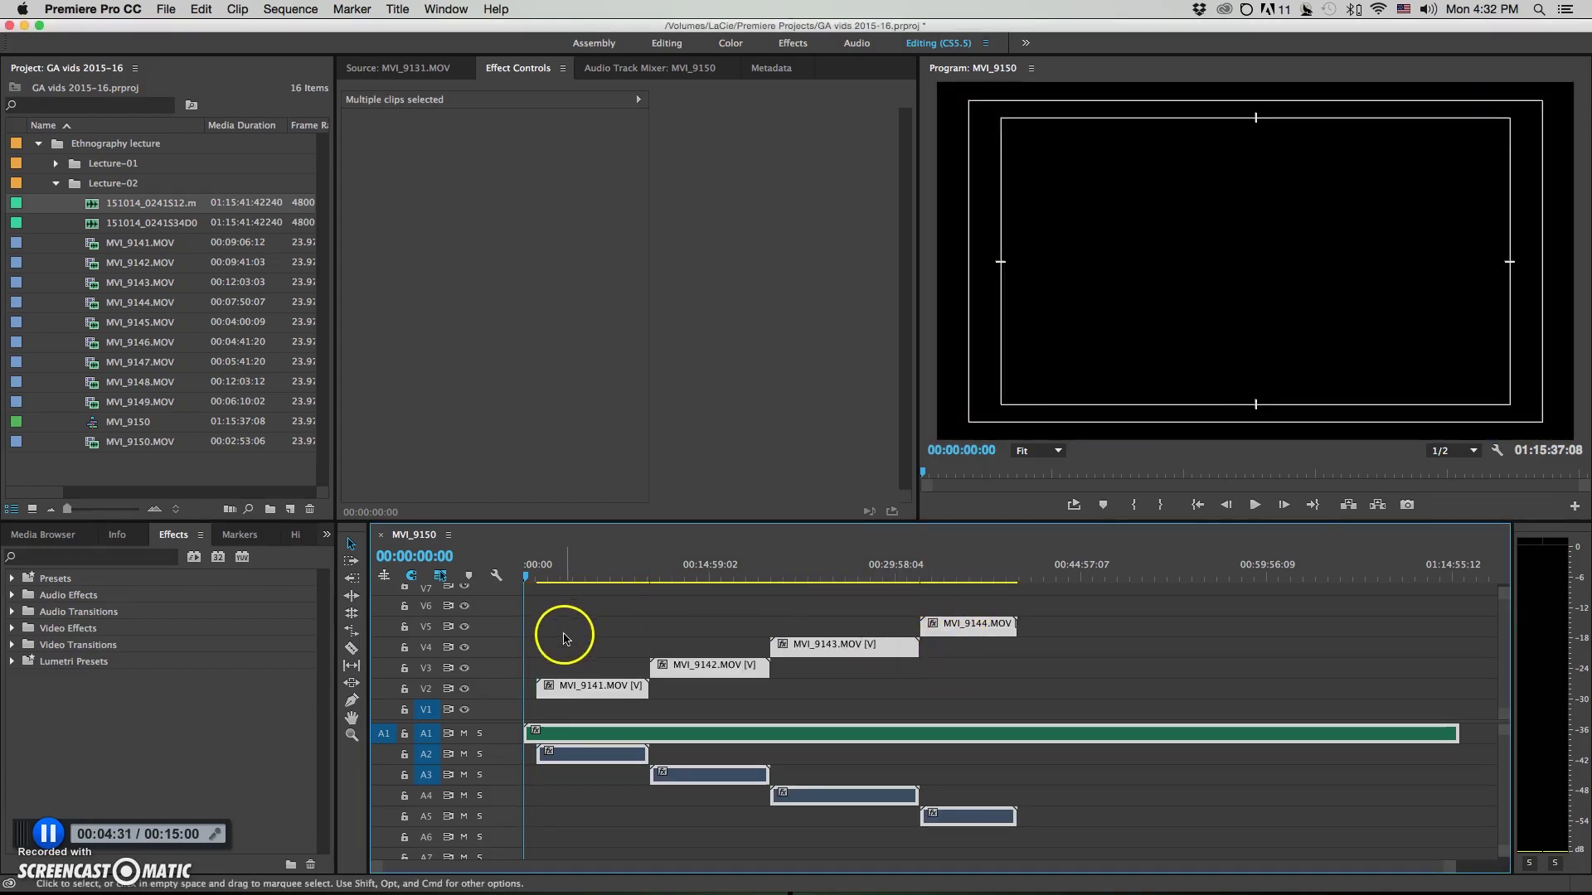
Step: Try moving MVI_9142 and MVI_9143 down a track, then undo the moves
left_click(710, 663)
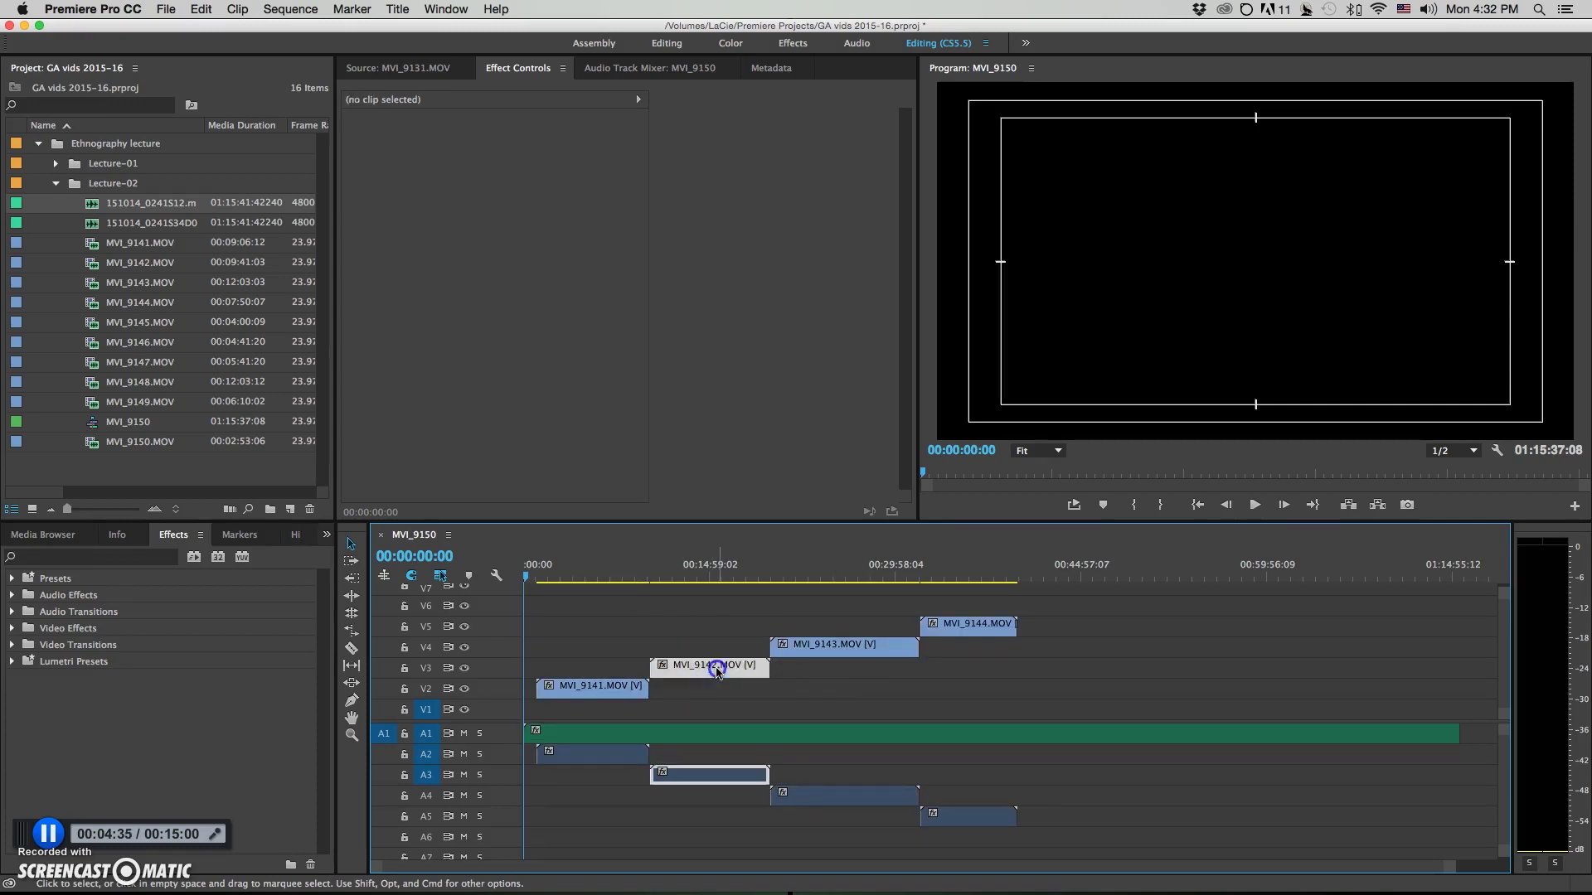
left_click_drag(711, 663, 713, 687)
left_click_drag(799, 651, 811, 690)
left_click(840, 692)
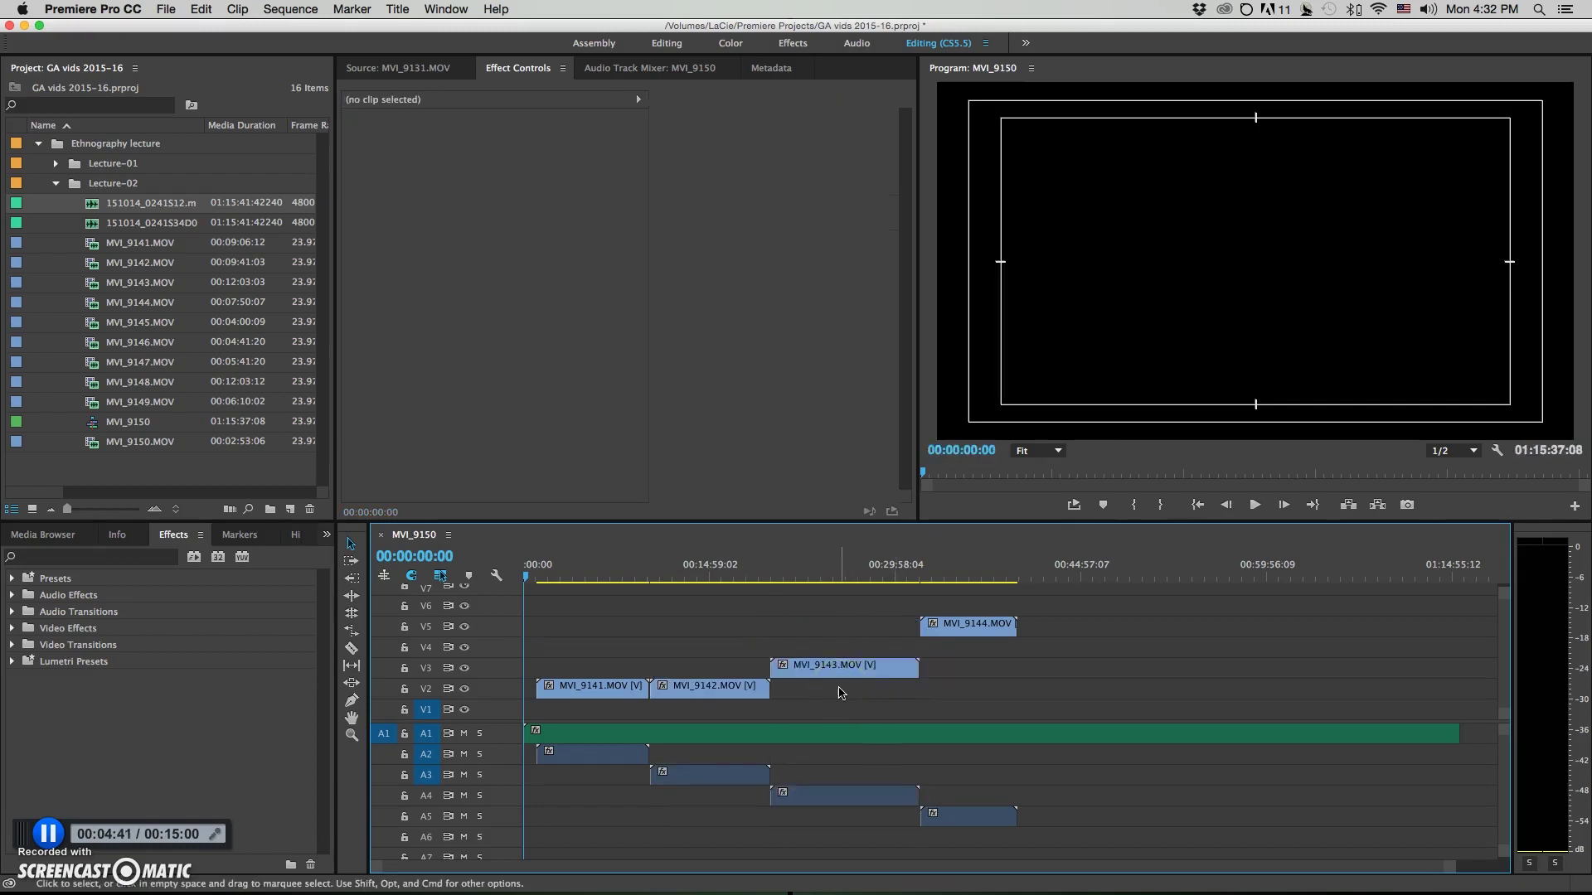
key("super+z")
key("super+z")
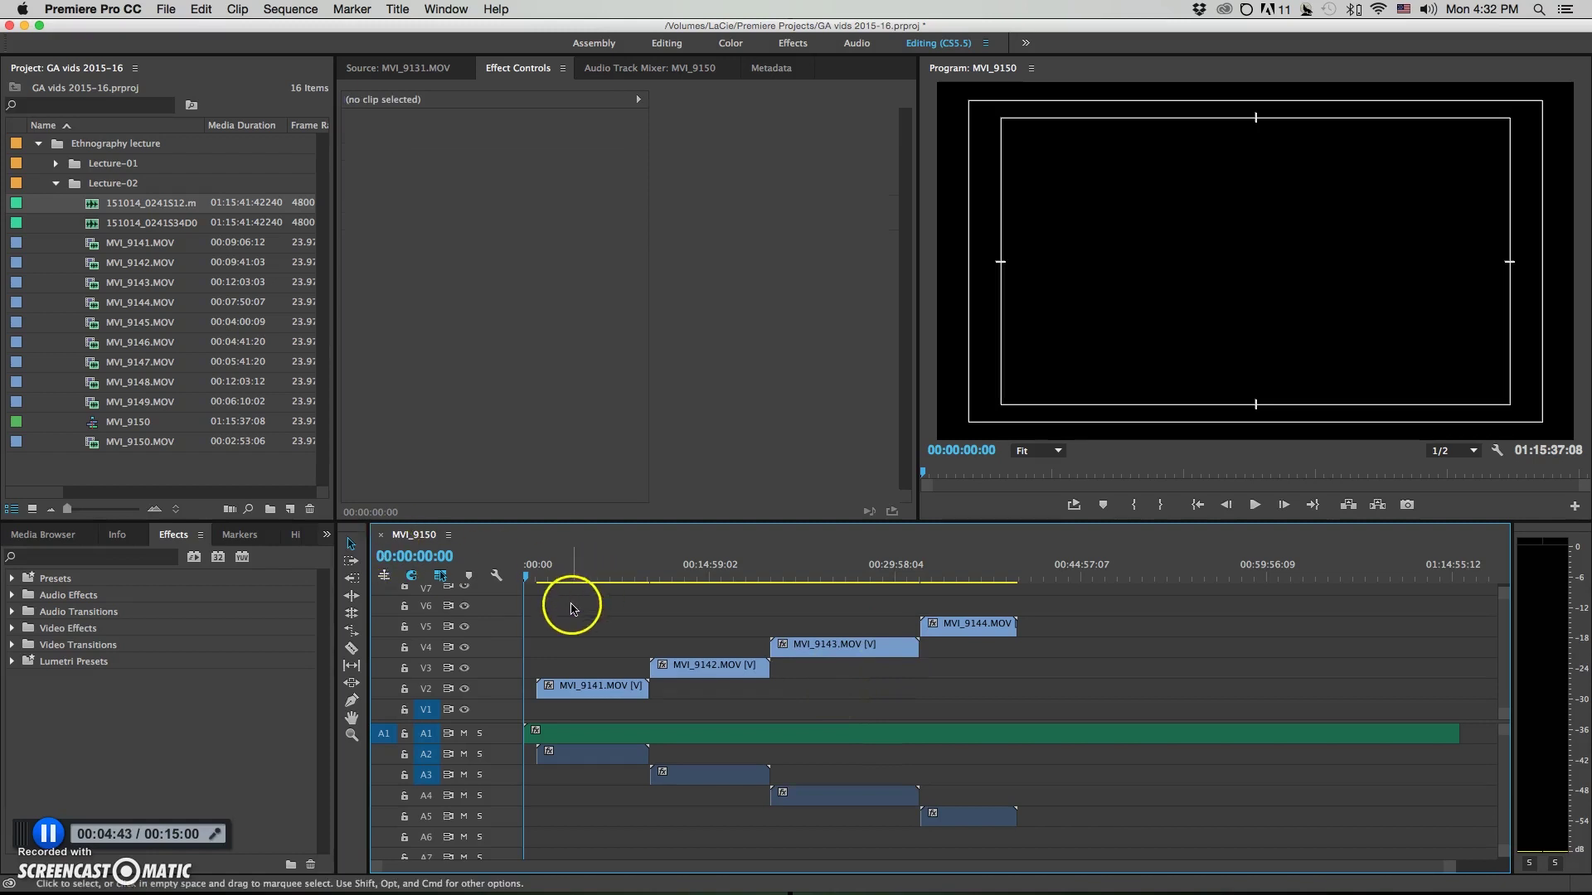
left_click(790, 670)
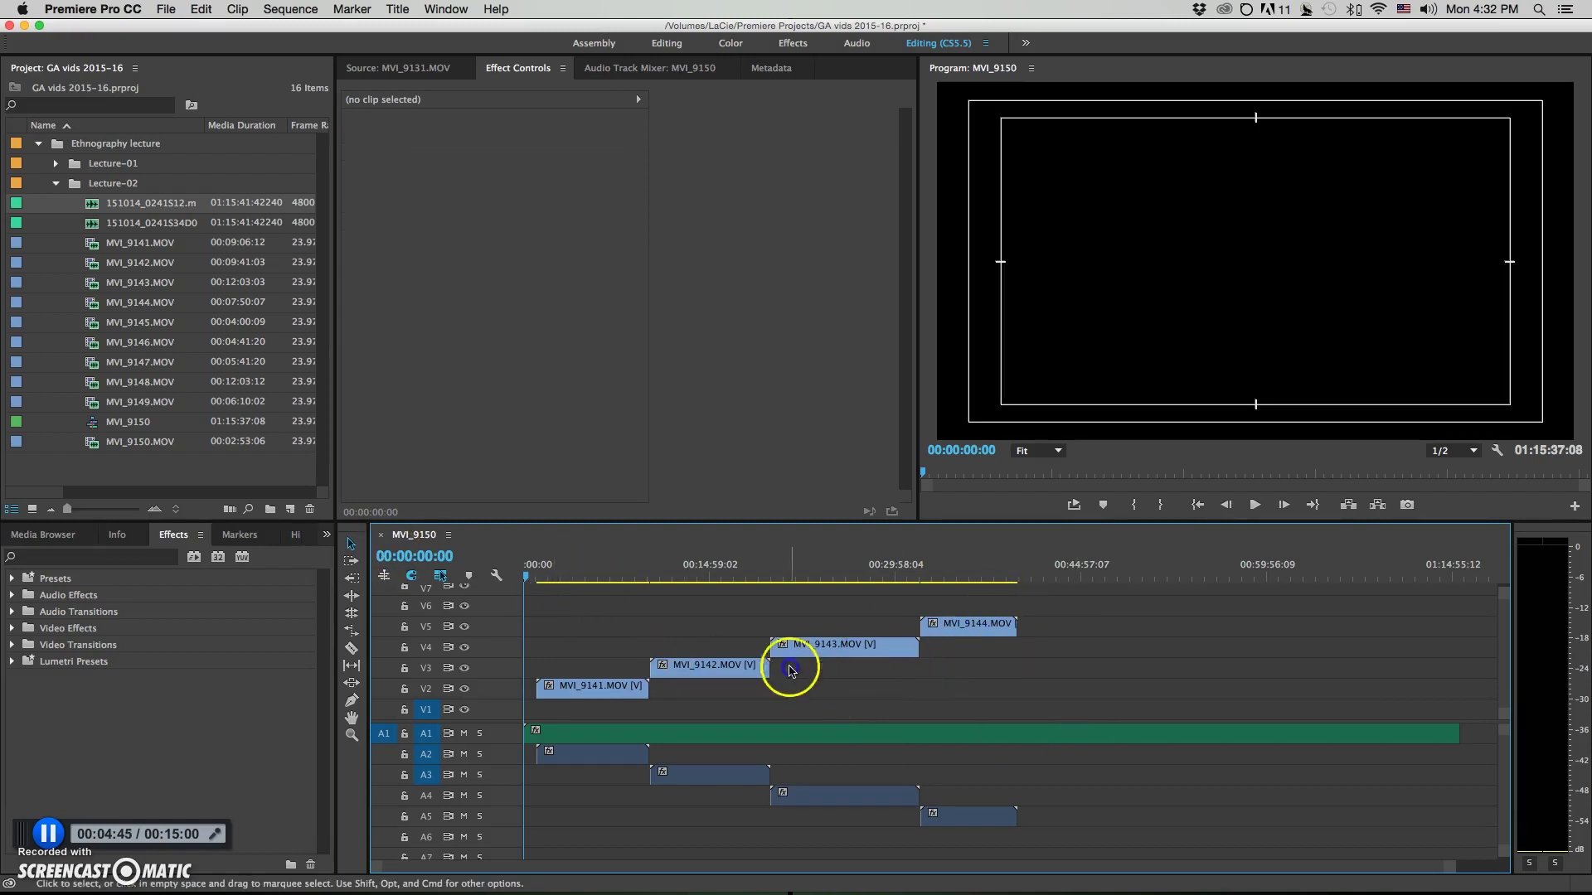
Step: Nest the four synced video clips into Nested Sequence 06, keeping the default name
left_click_drag(992, 605, 600, 696)
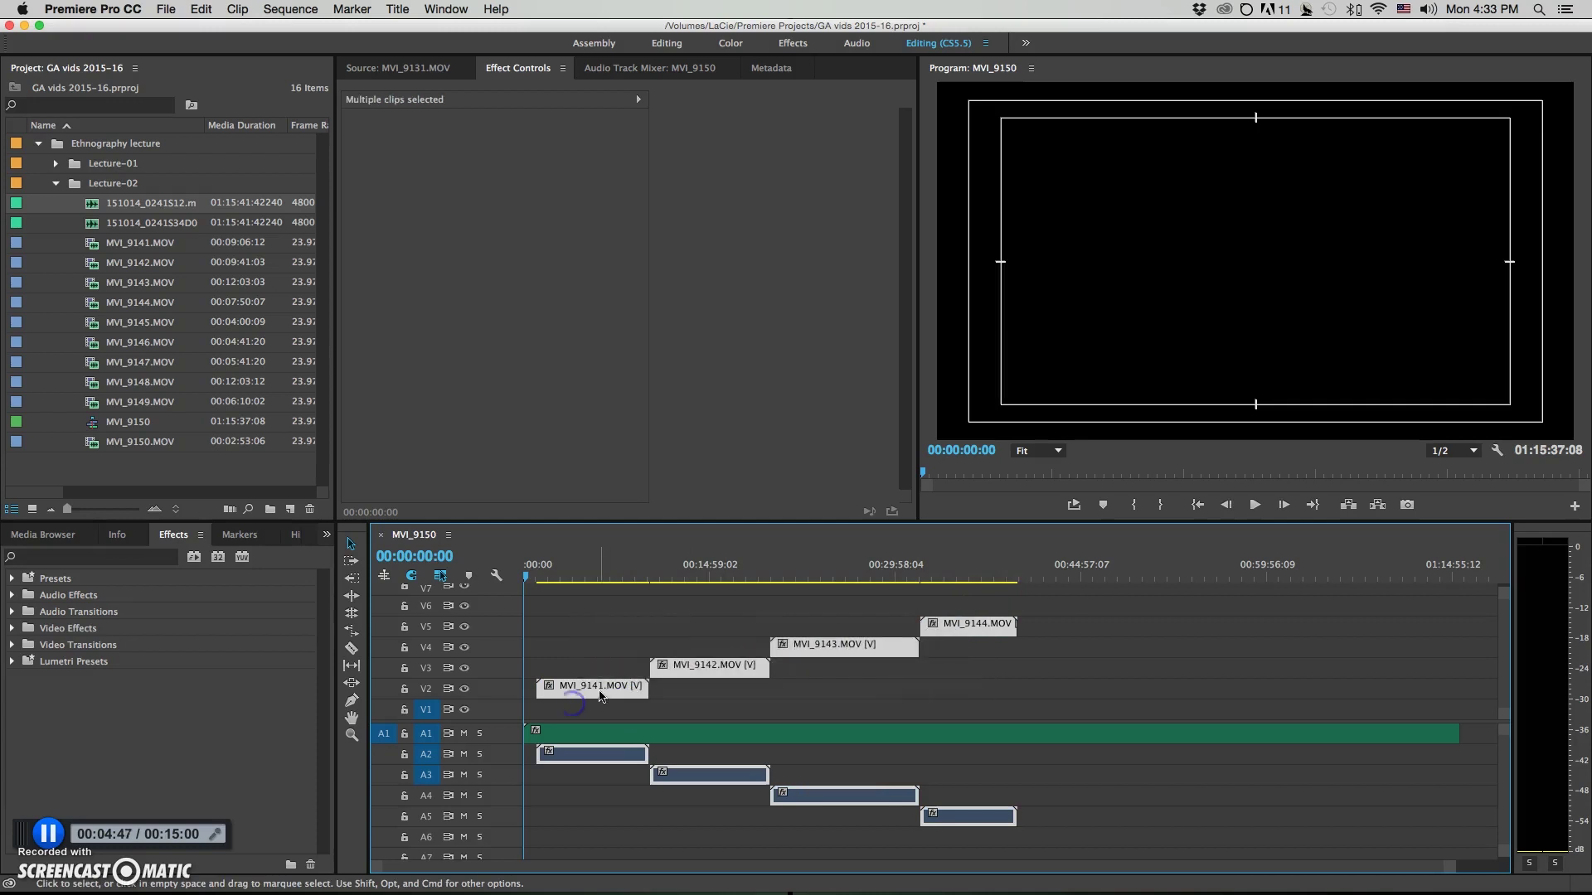
right_click(603, 688)
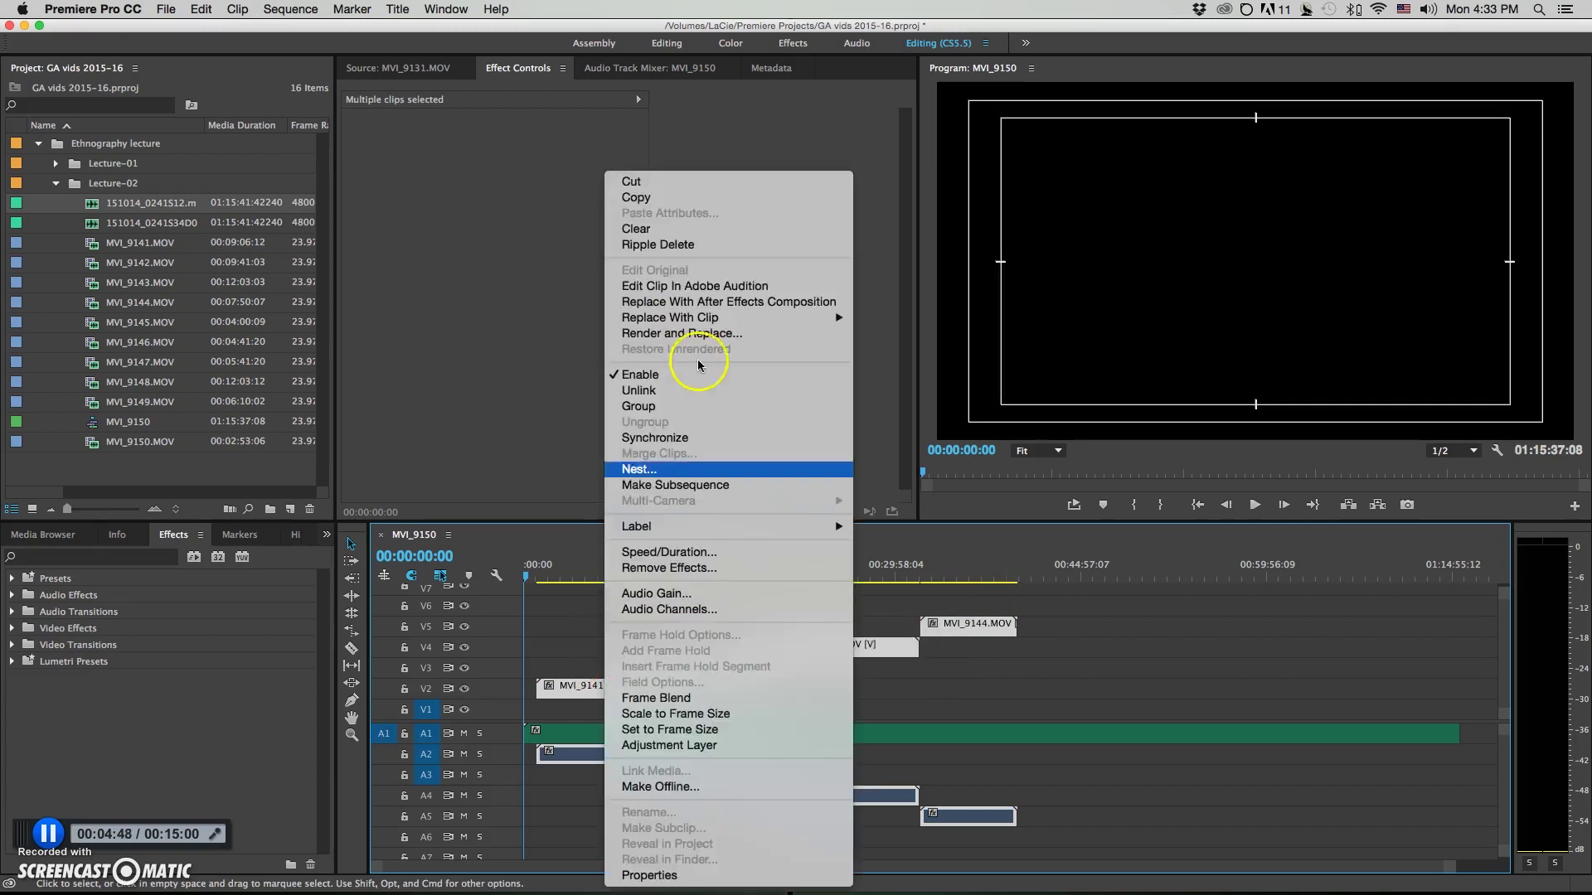
left_click(663, 469)
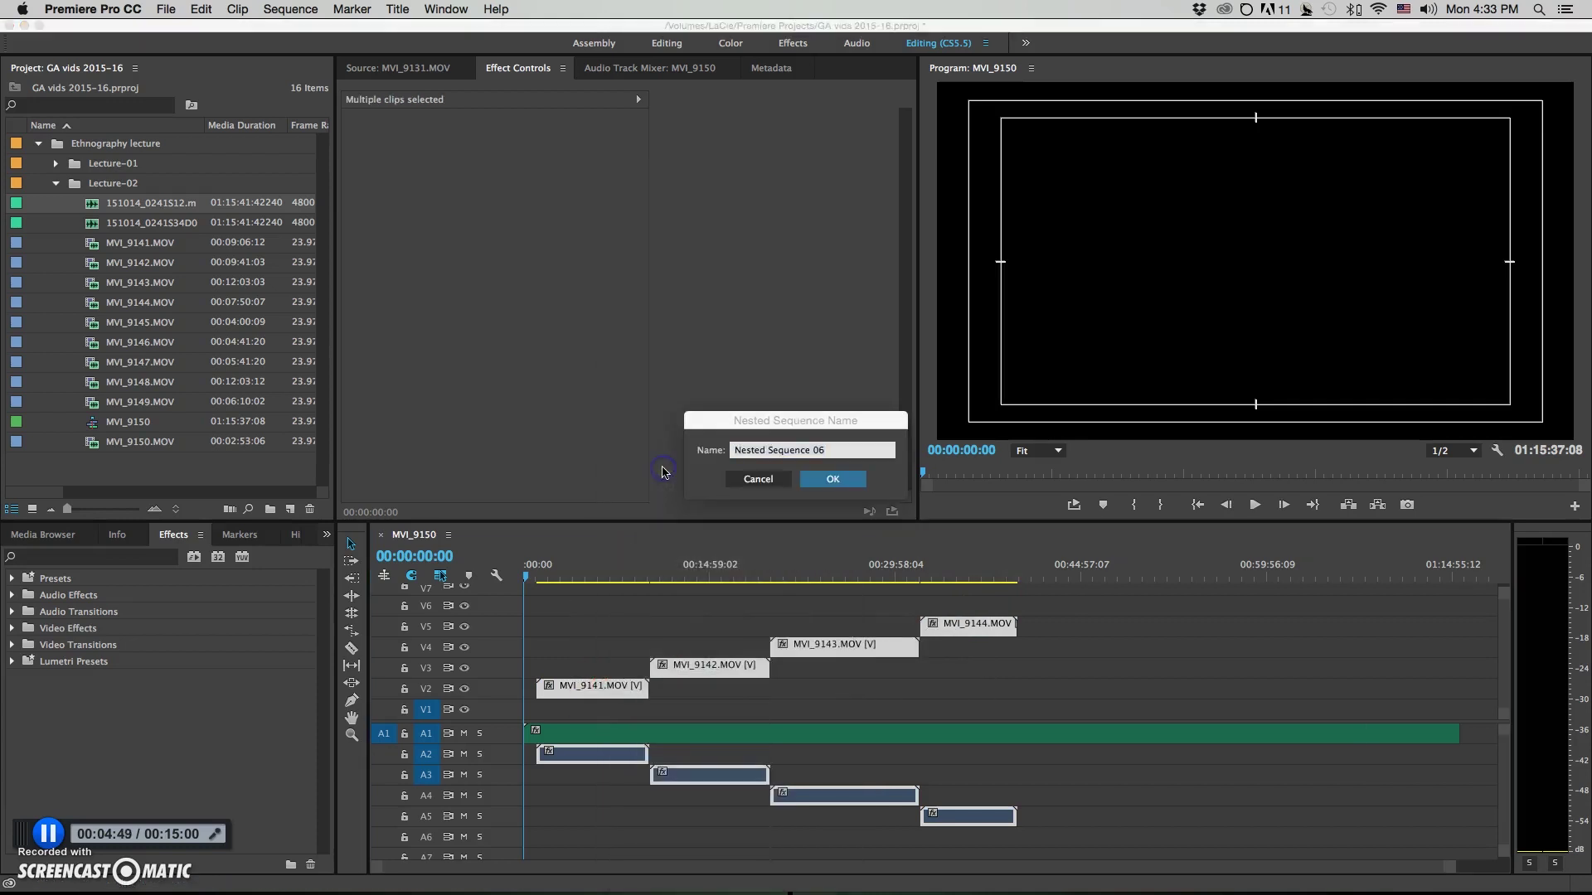
left_click(820, 479)
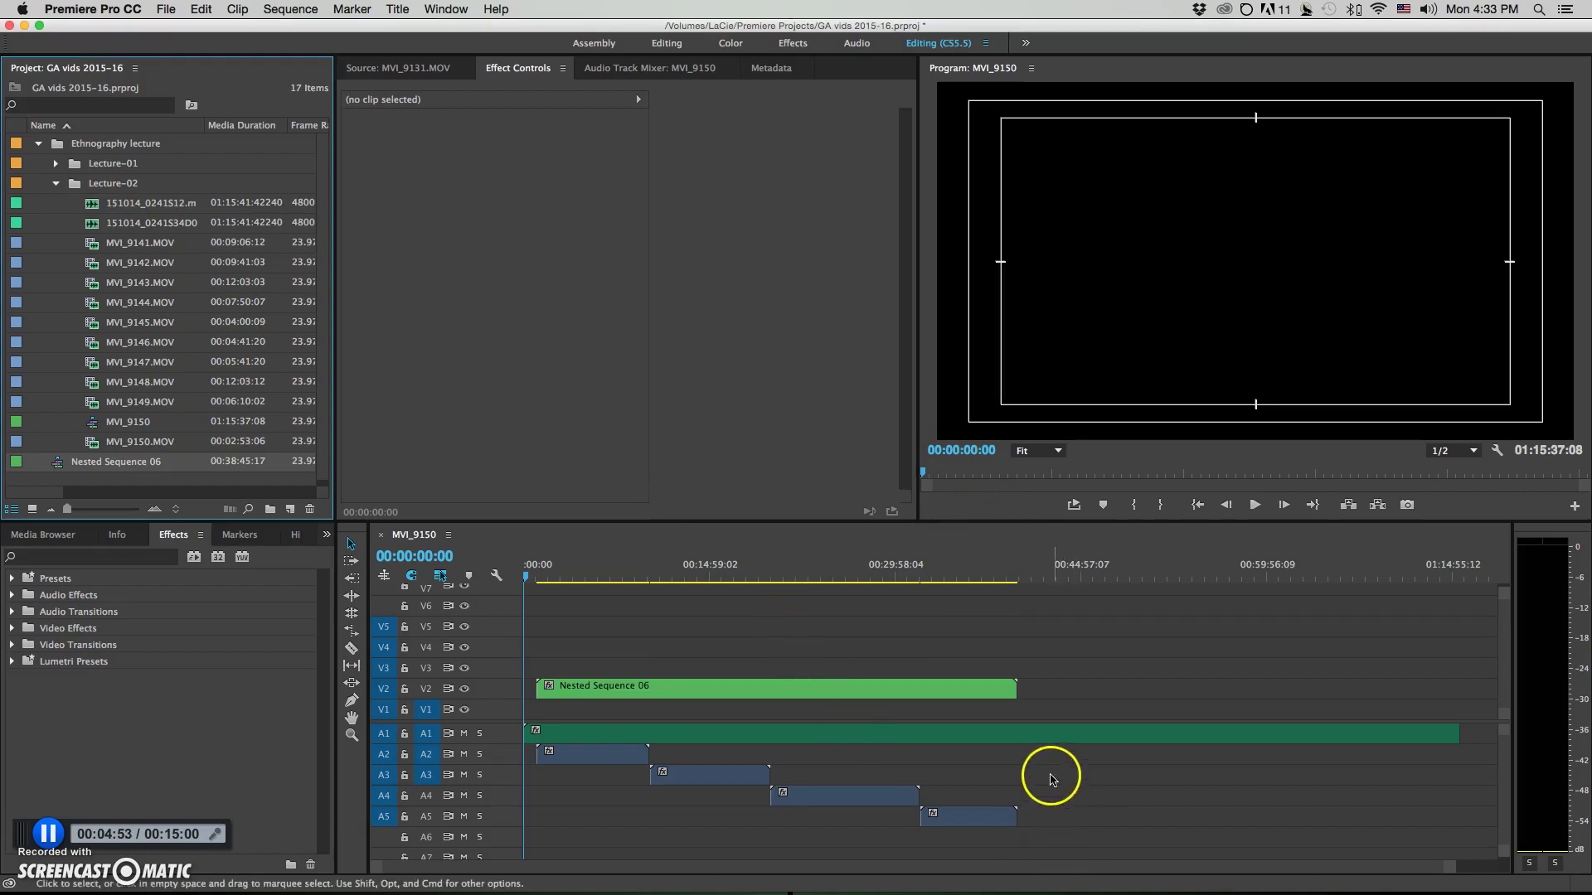
Step: Delete the camera audio clips on A2–A5 and remove all empty video and audio tracks
left_click_drag(1047, 765, 580, 830)
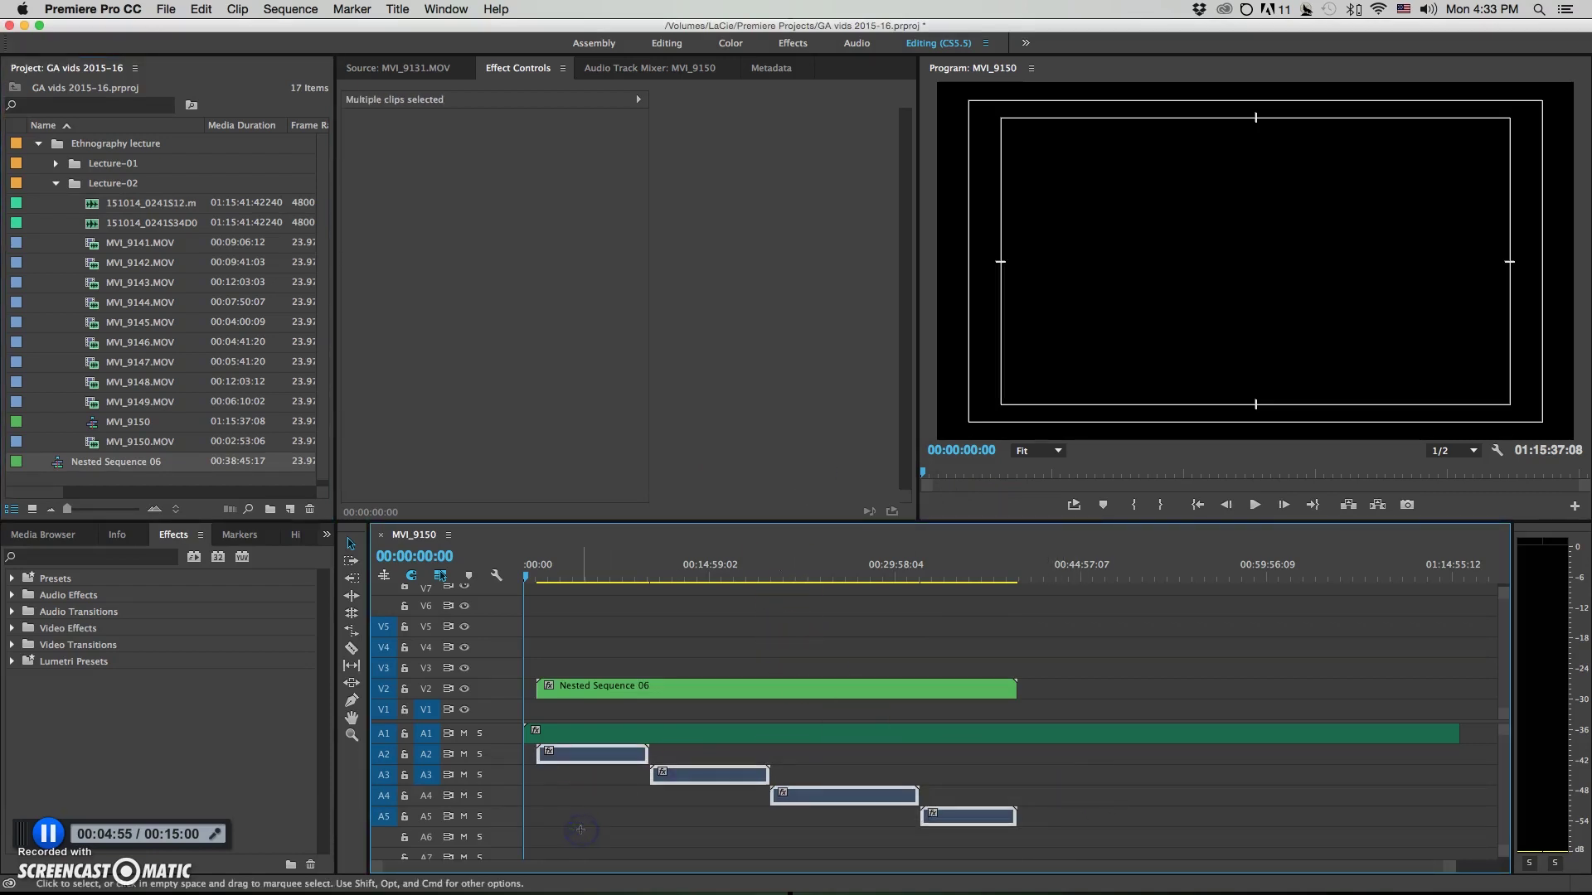
key("Delete")
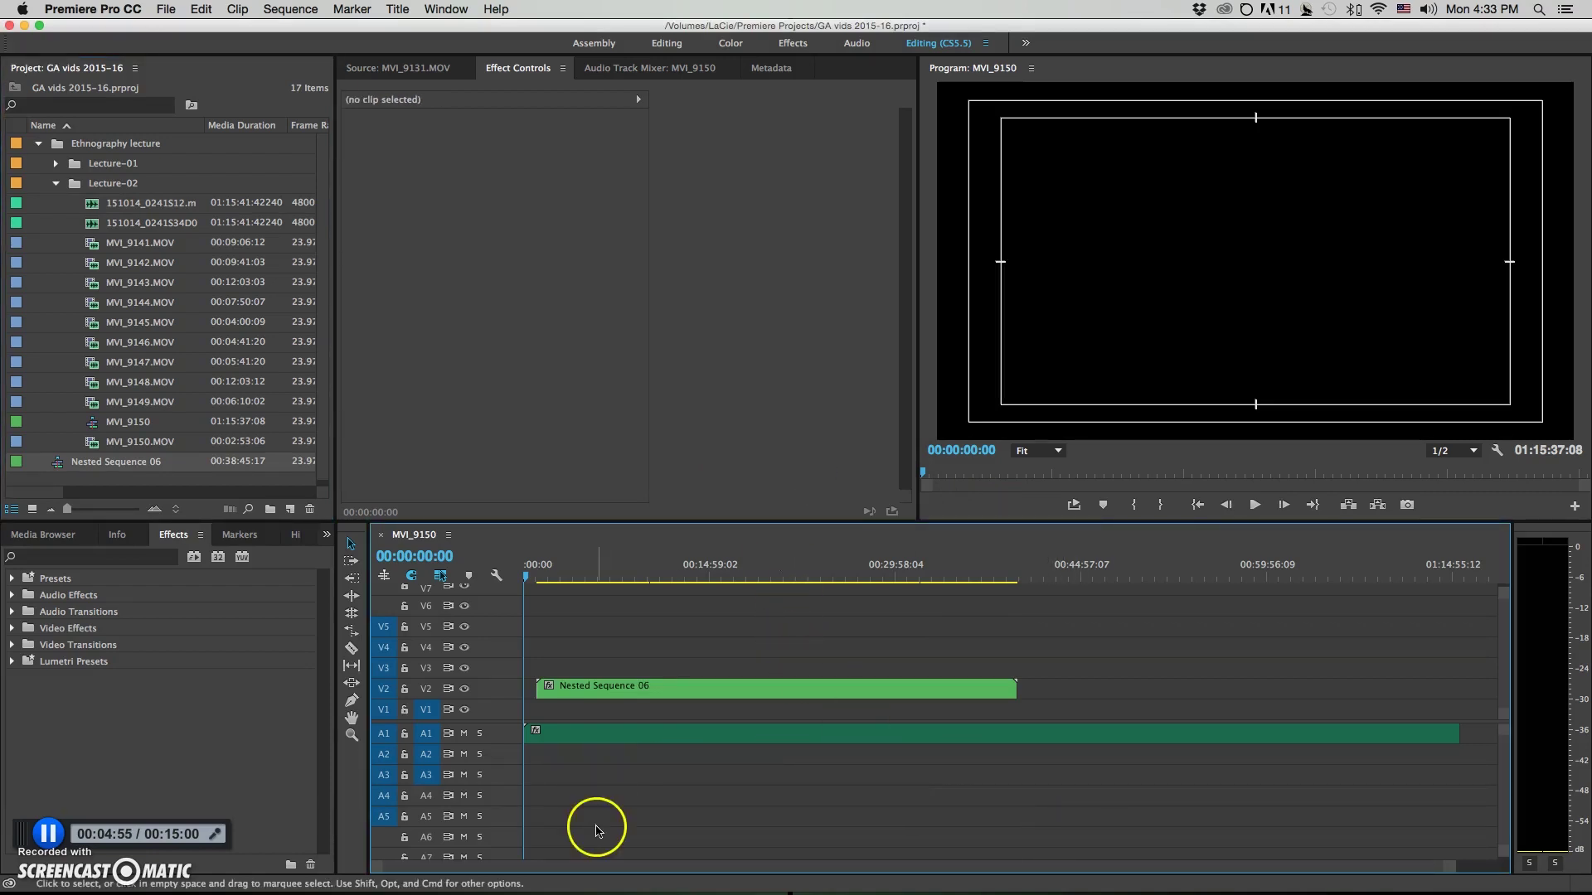
left_click(238, 10)
mouse_move(290, 10)
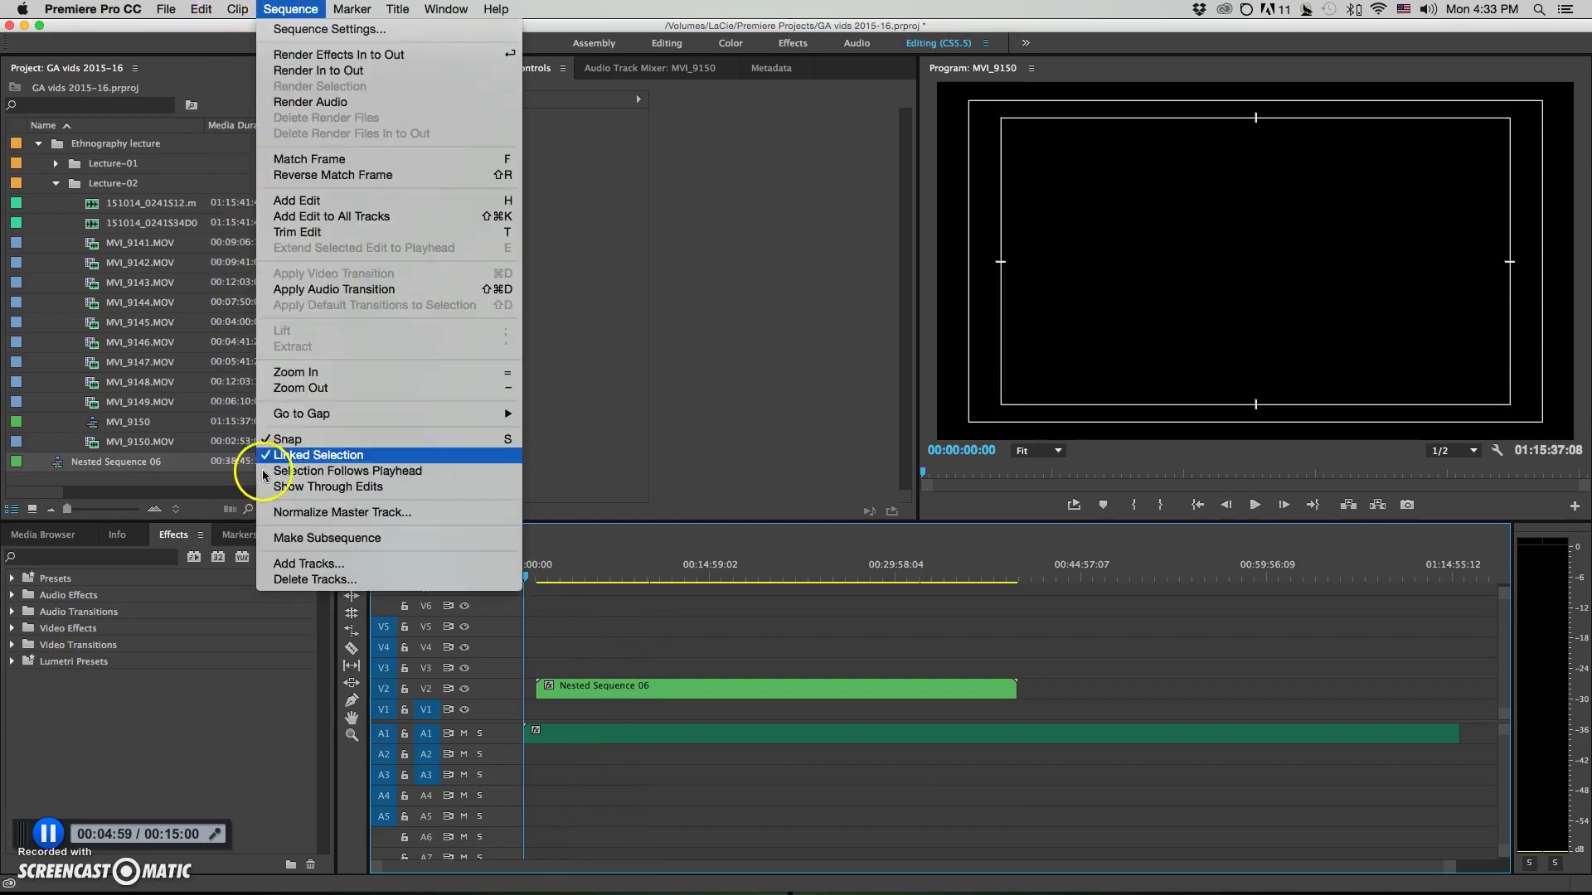
left_click(284, 579)
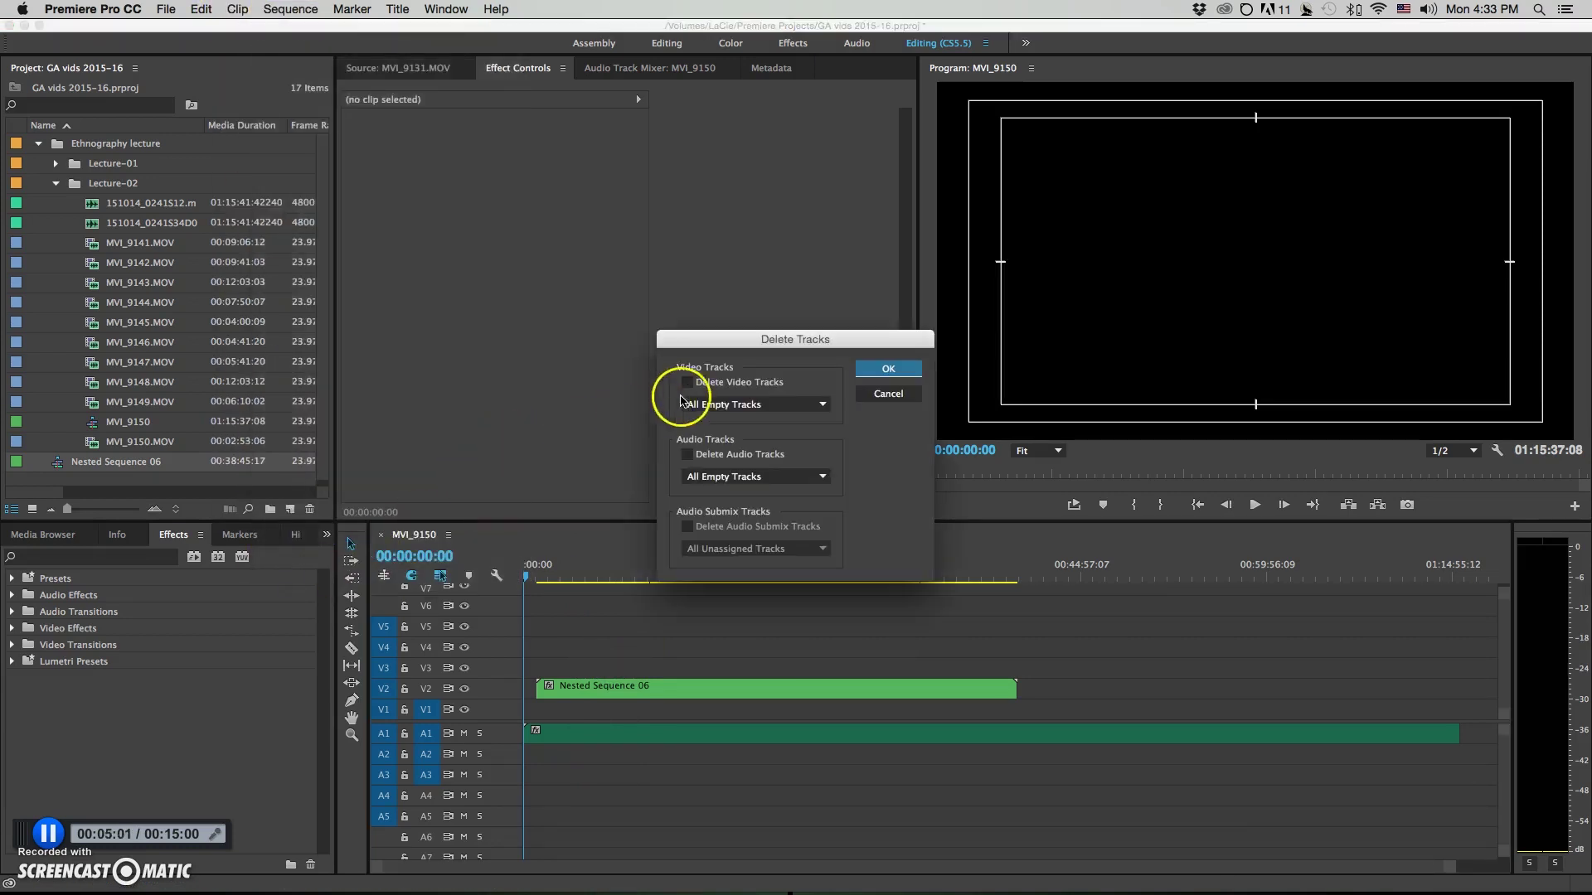
left_click(689, 453)
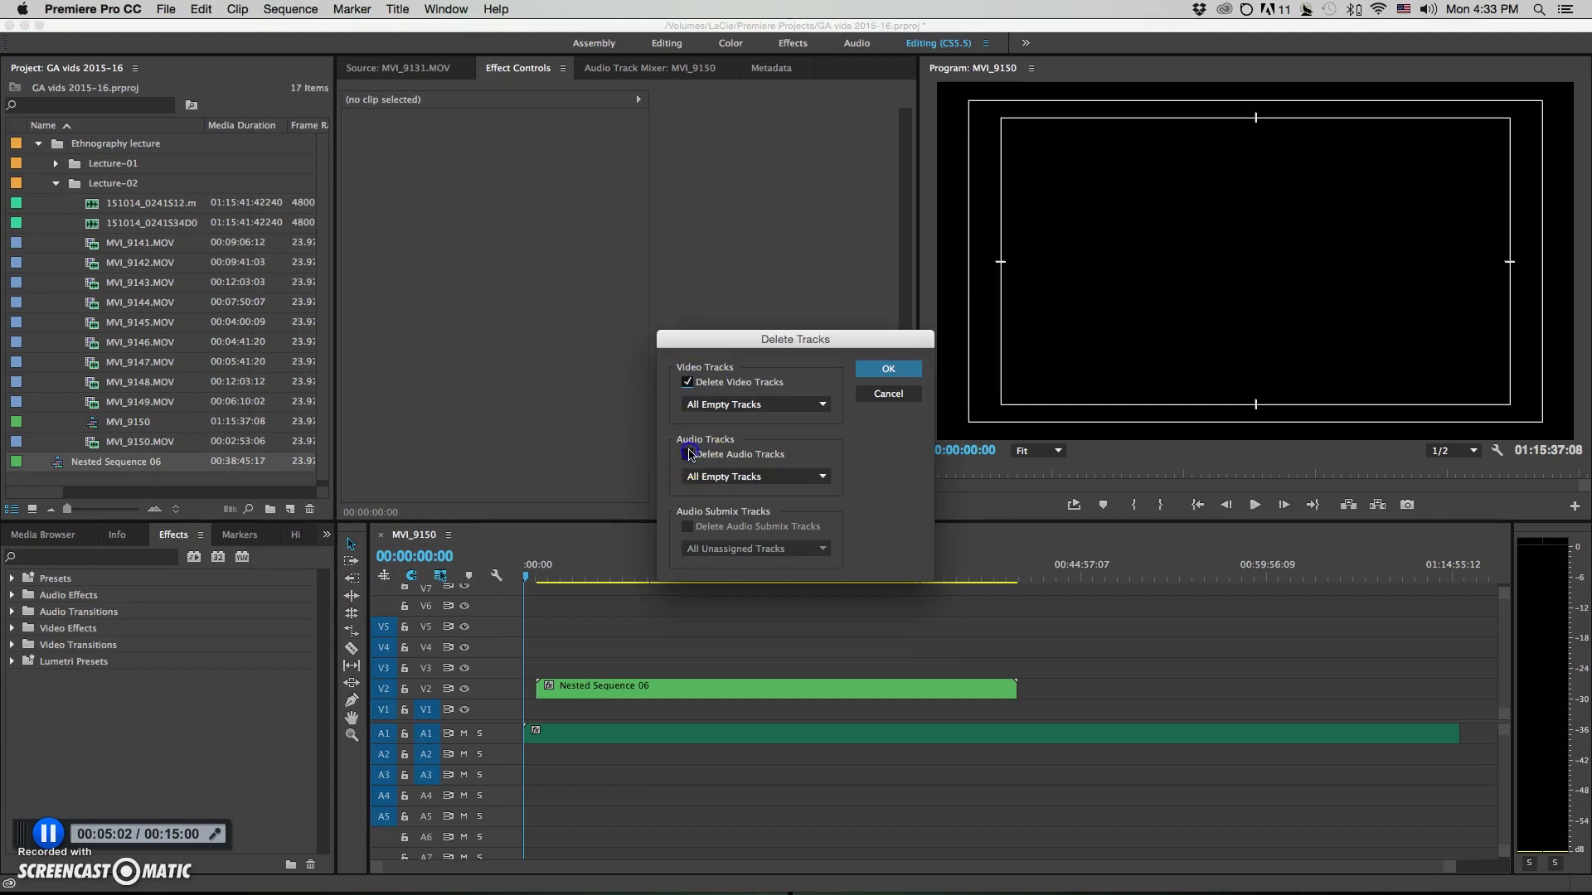
left_click(889, 371)
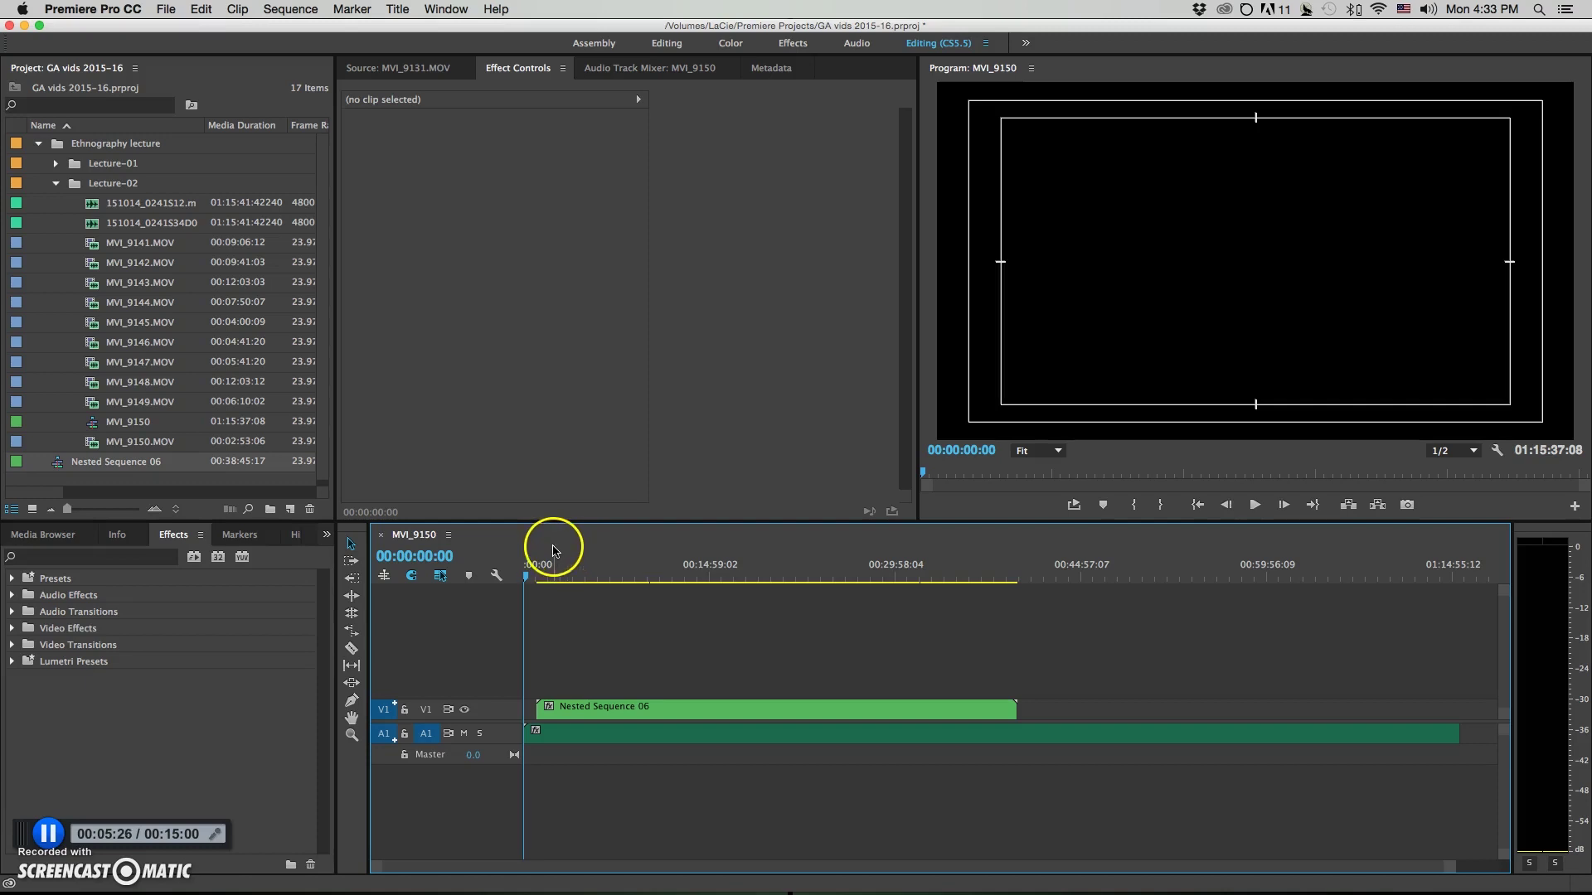
Step: Merge MVI_9141.MOV with the separate lecture audio into one clip synced by audio
left_click(102, 206)
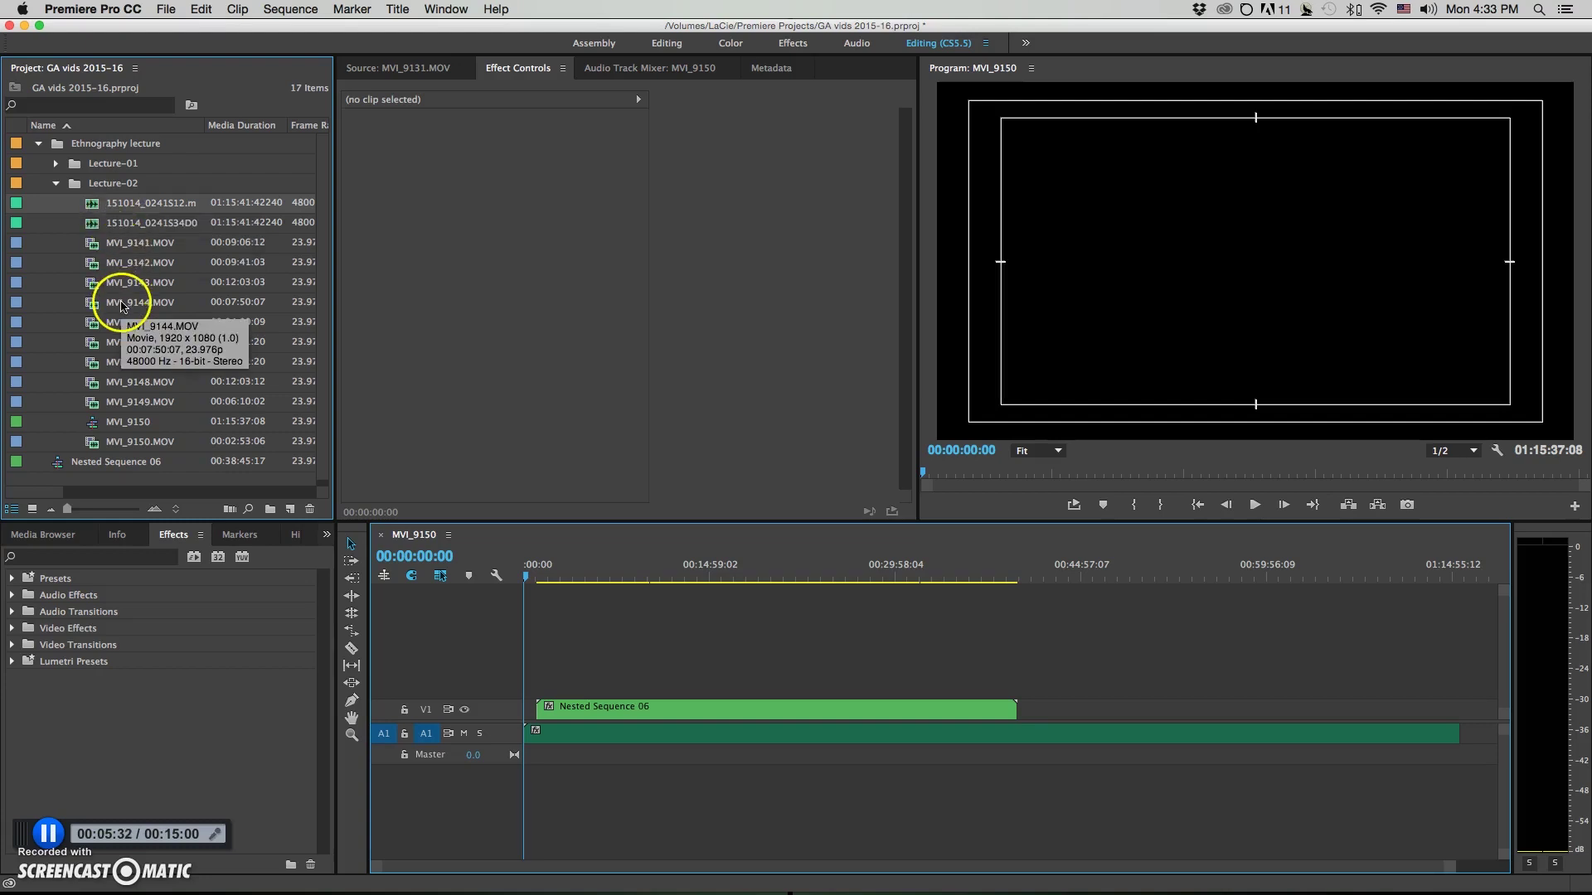
left_click(116, 245, "shift")
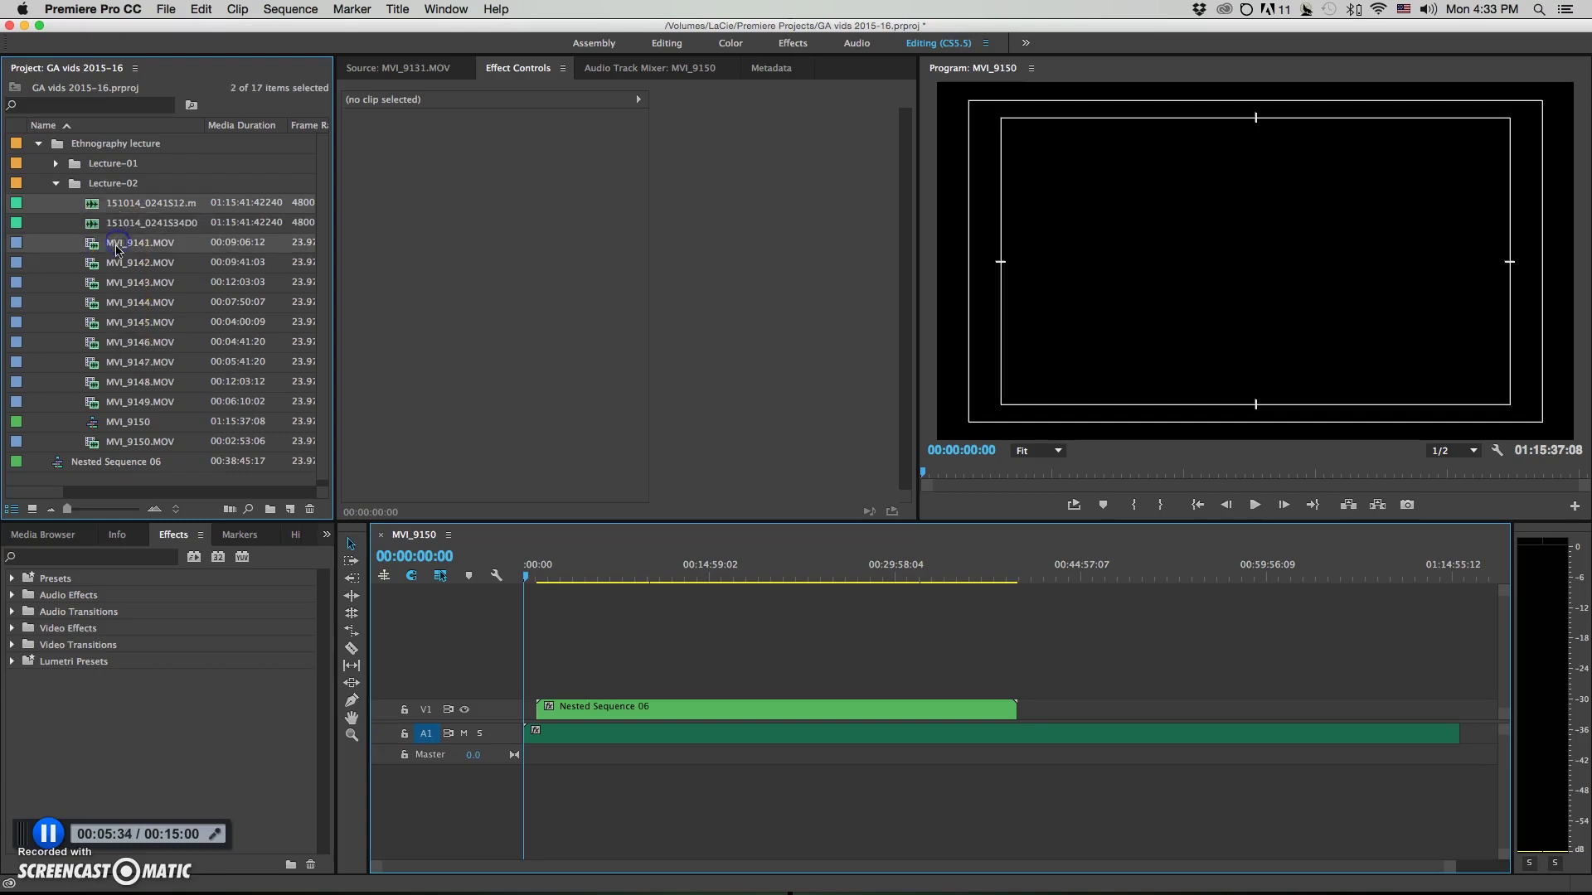
right_click(109, 251)
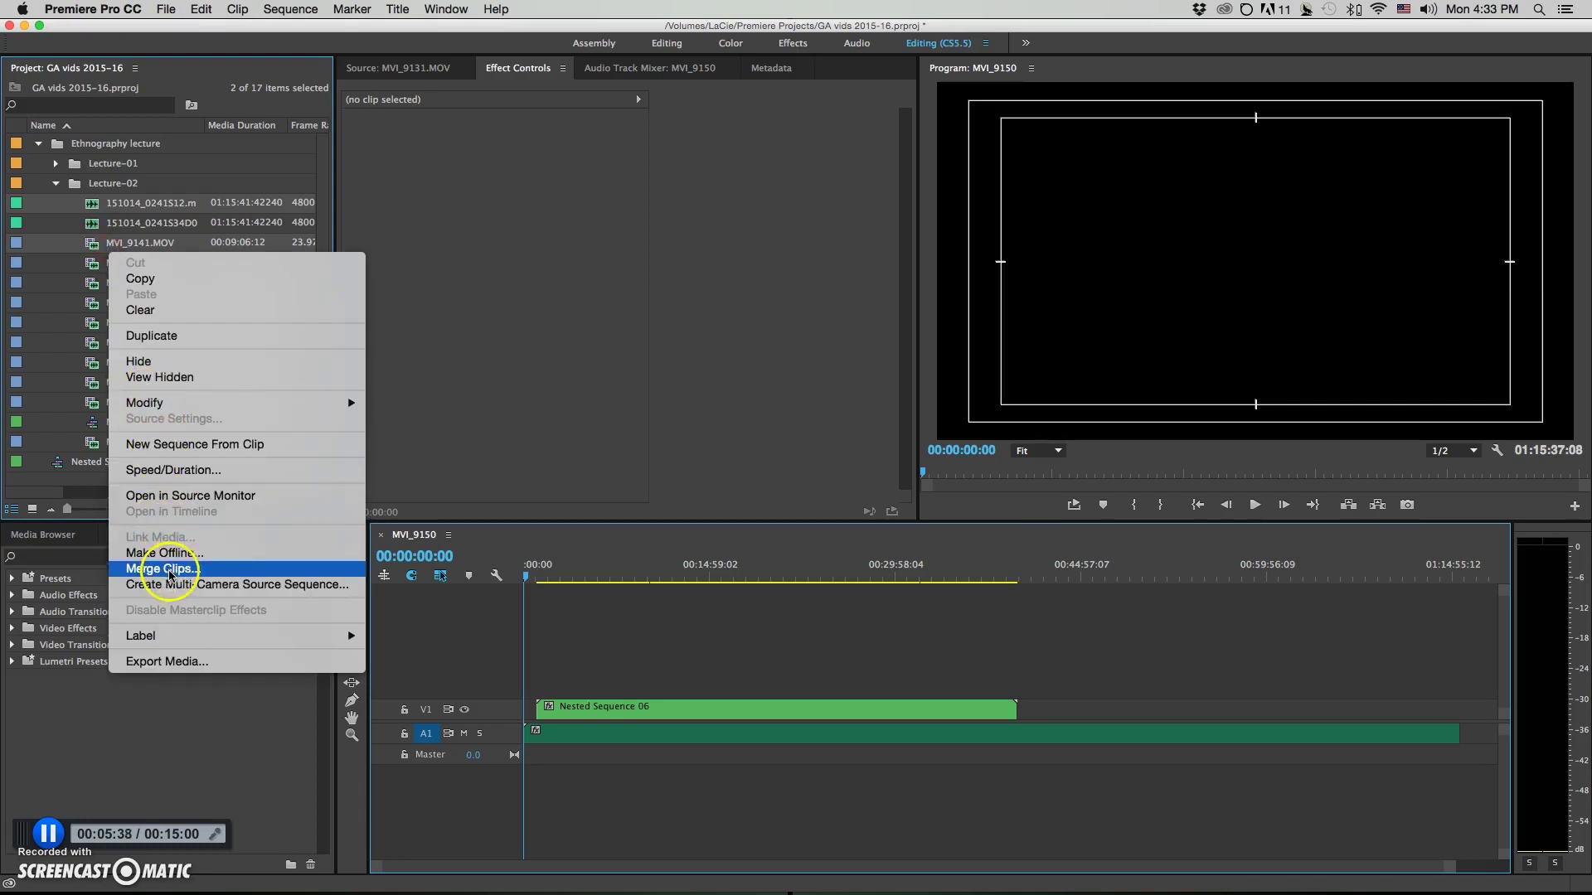
left_click(169, 570)
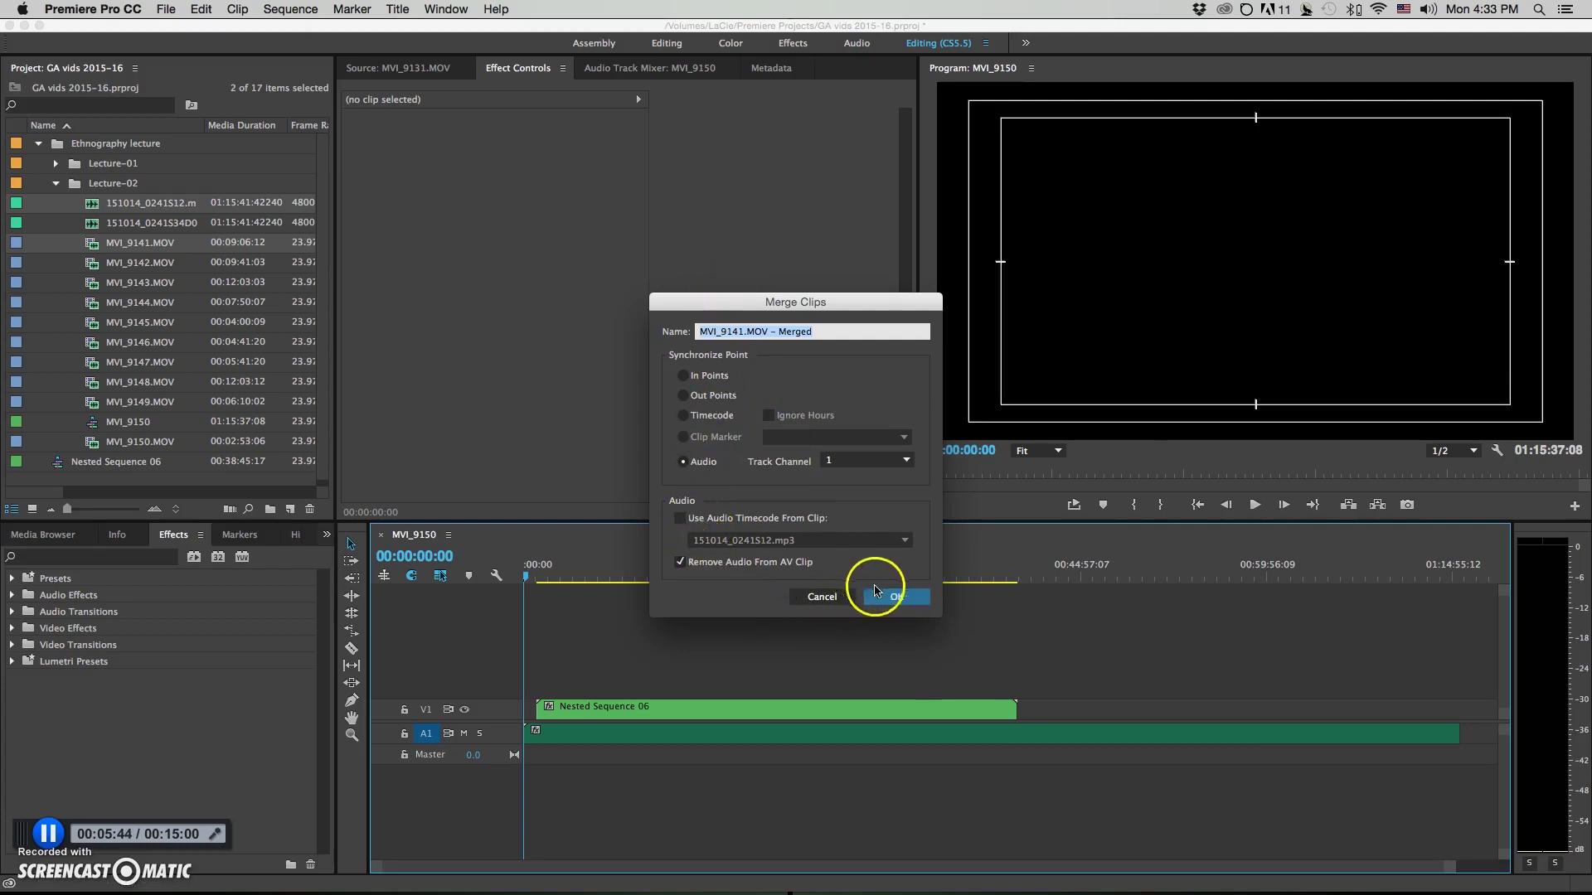
left_click(896, 597)
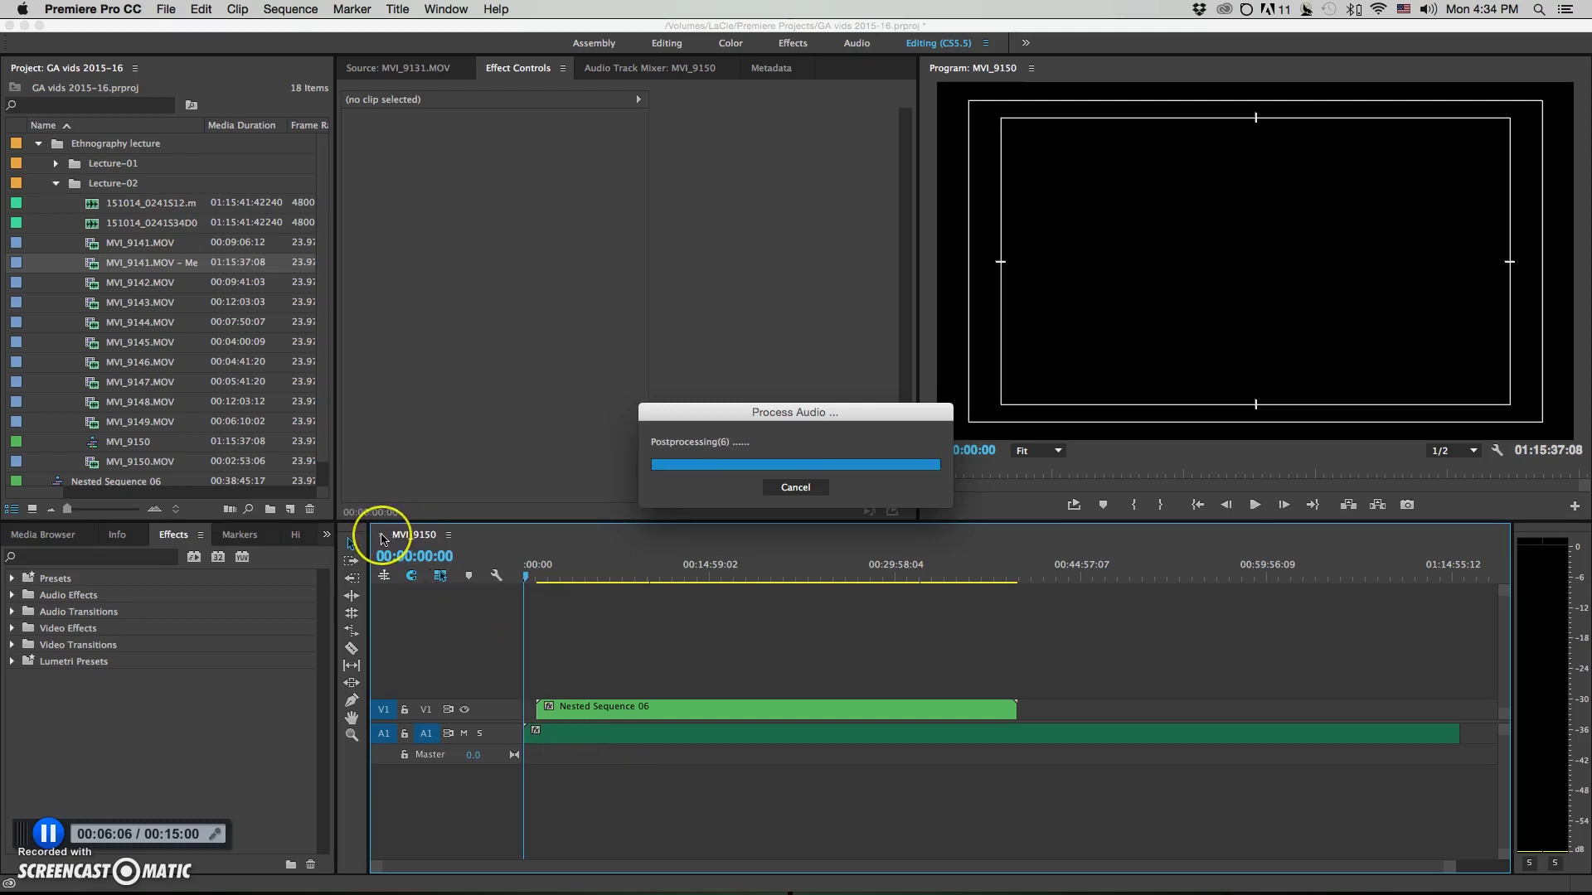
Step: Close MVI_9150 and build a new MVI_9141 sequence from the merged clip
left_click(381, 536)
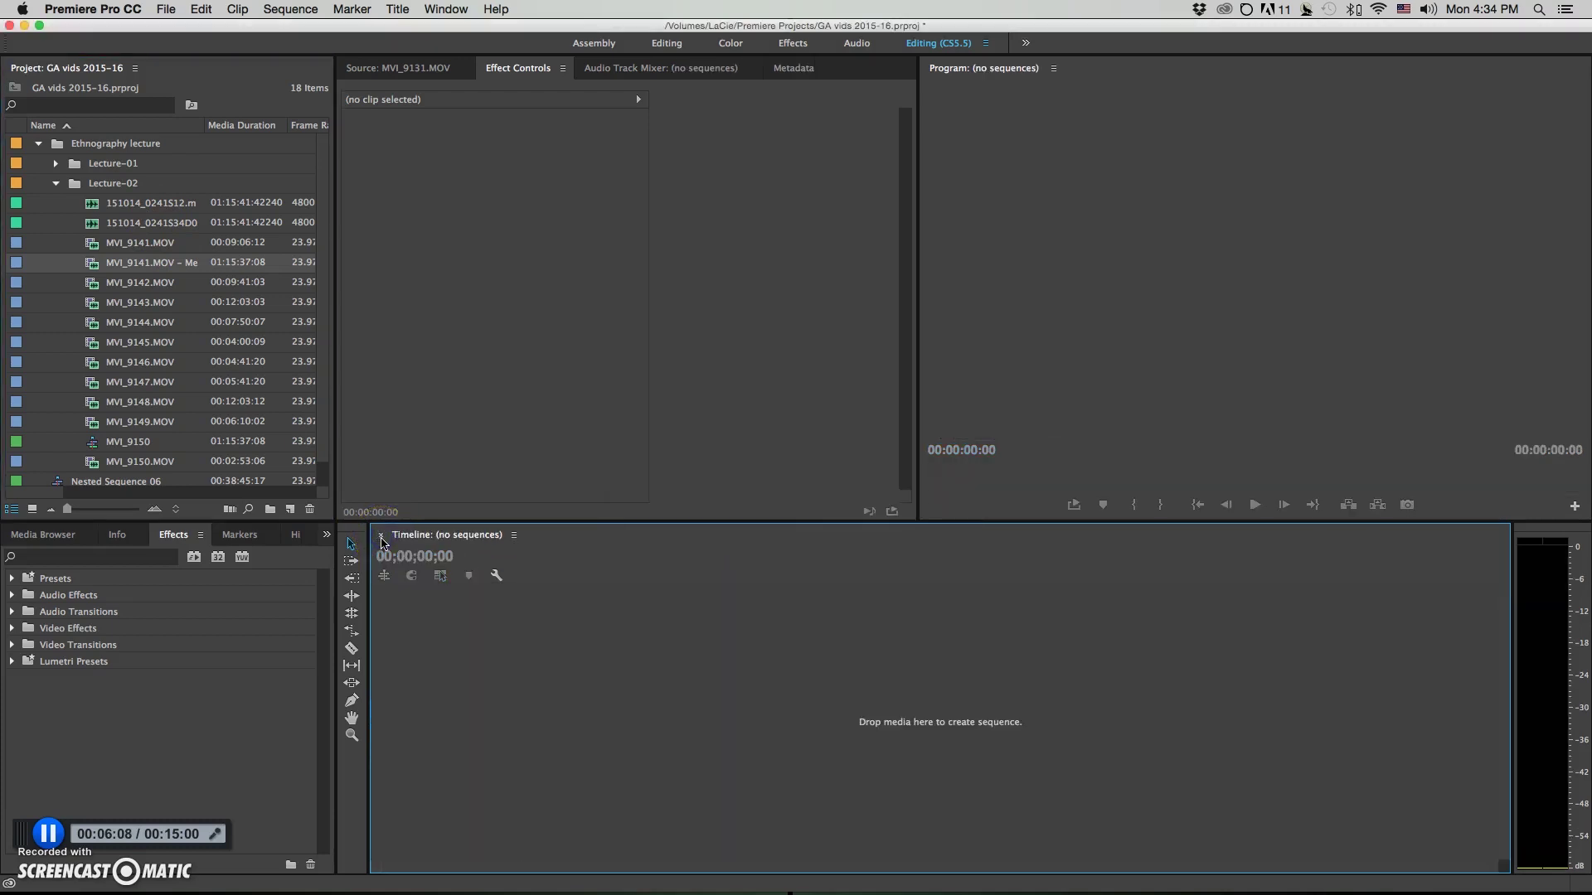
left_click(92, 267)
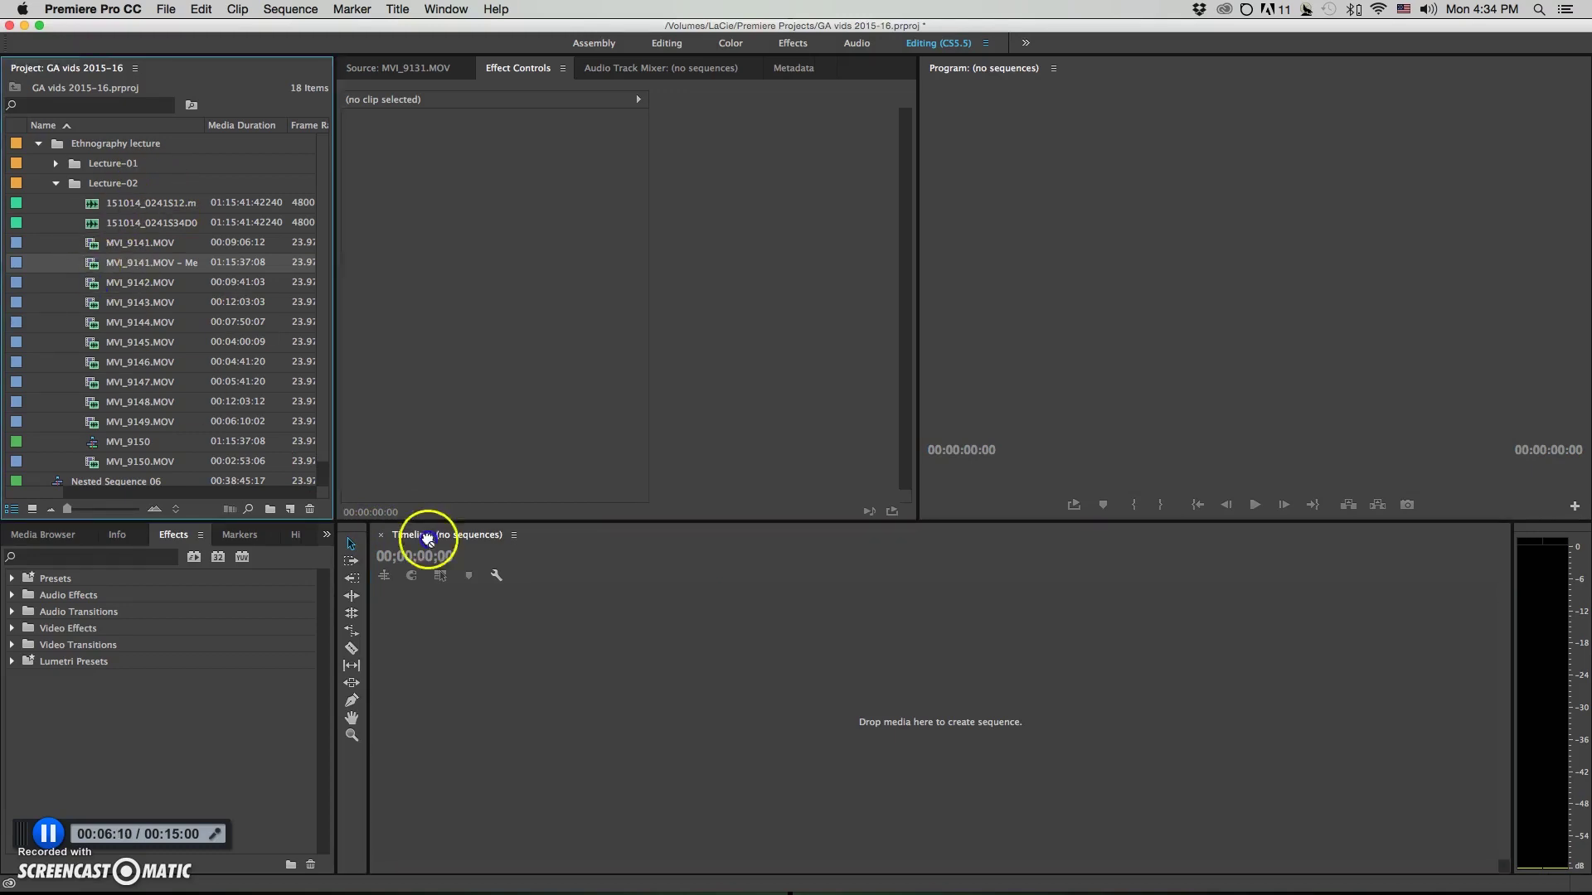
left_click_drag(427, 539, 652, 684)
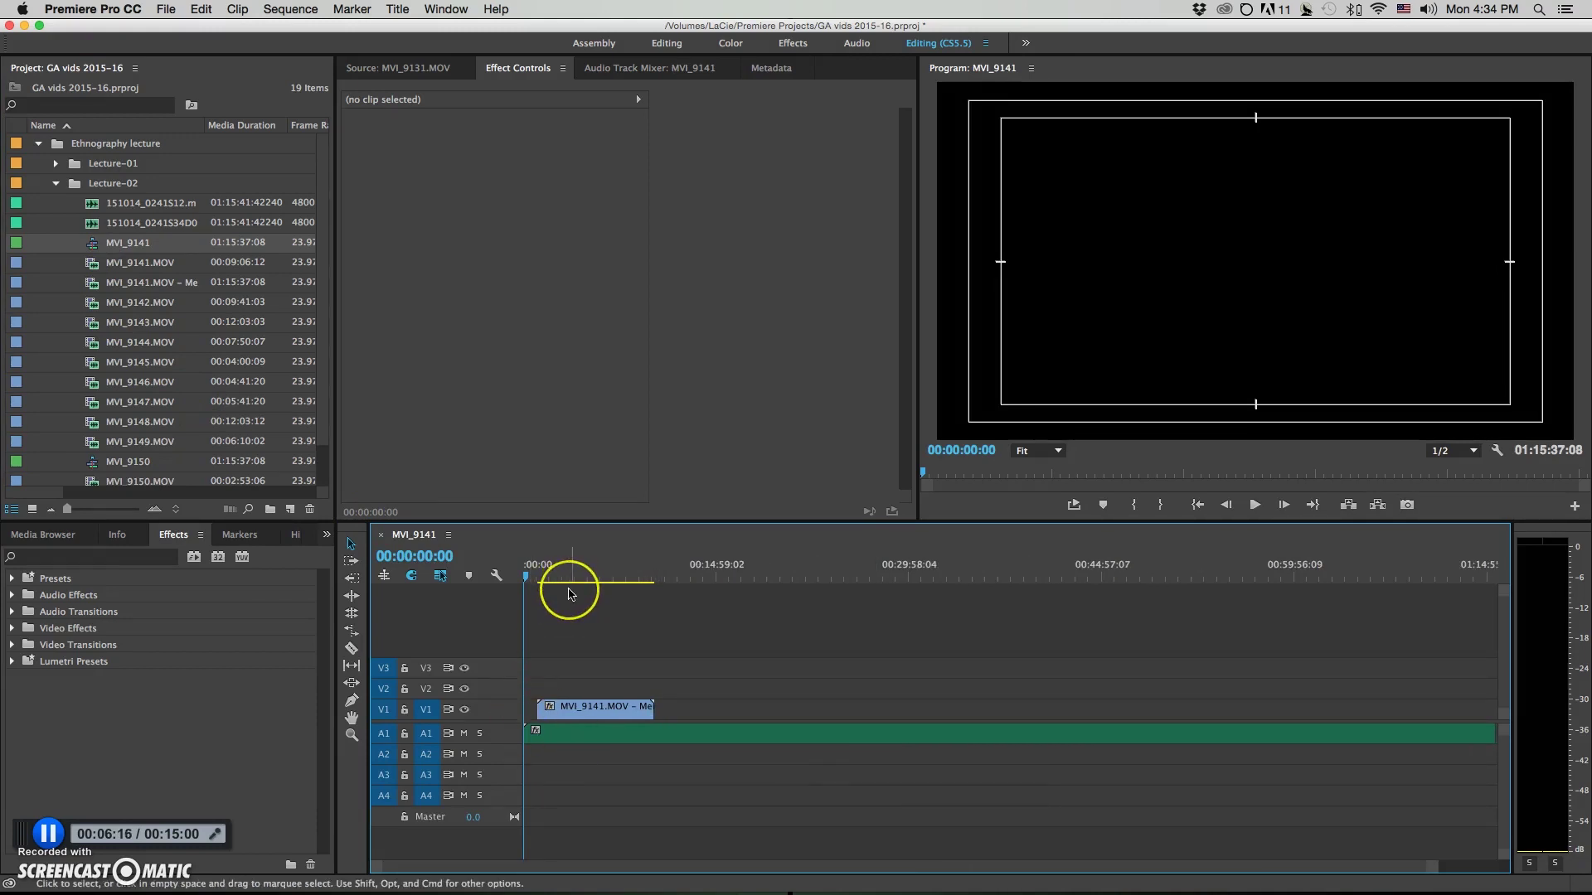
left_click(569, 592)
key("Down")
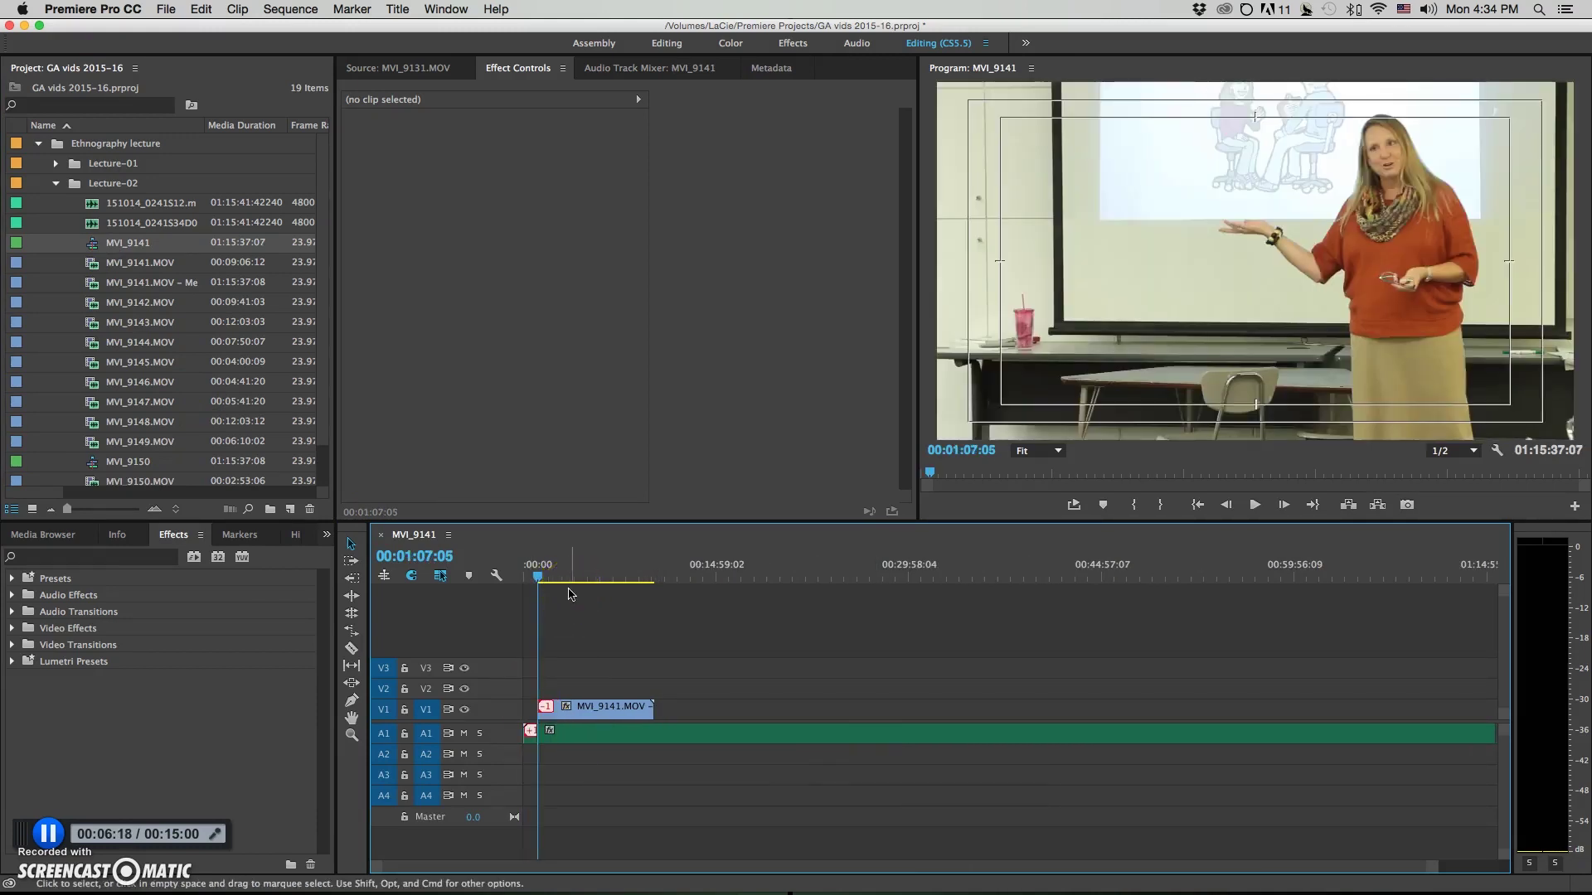
left_click(572, 602)
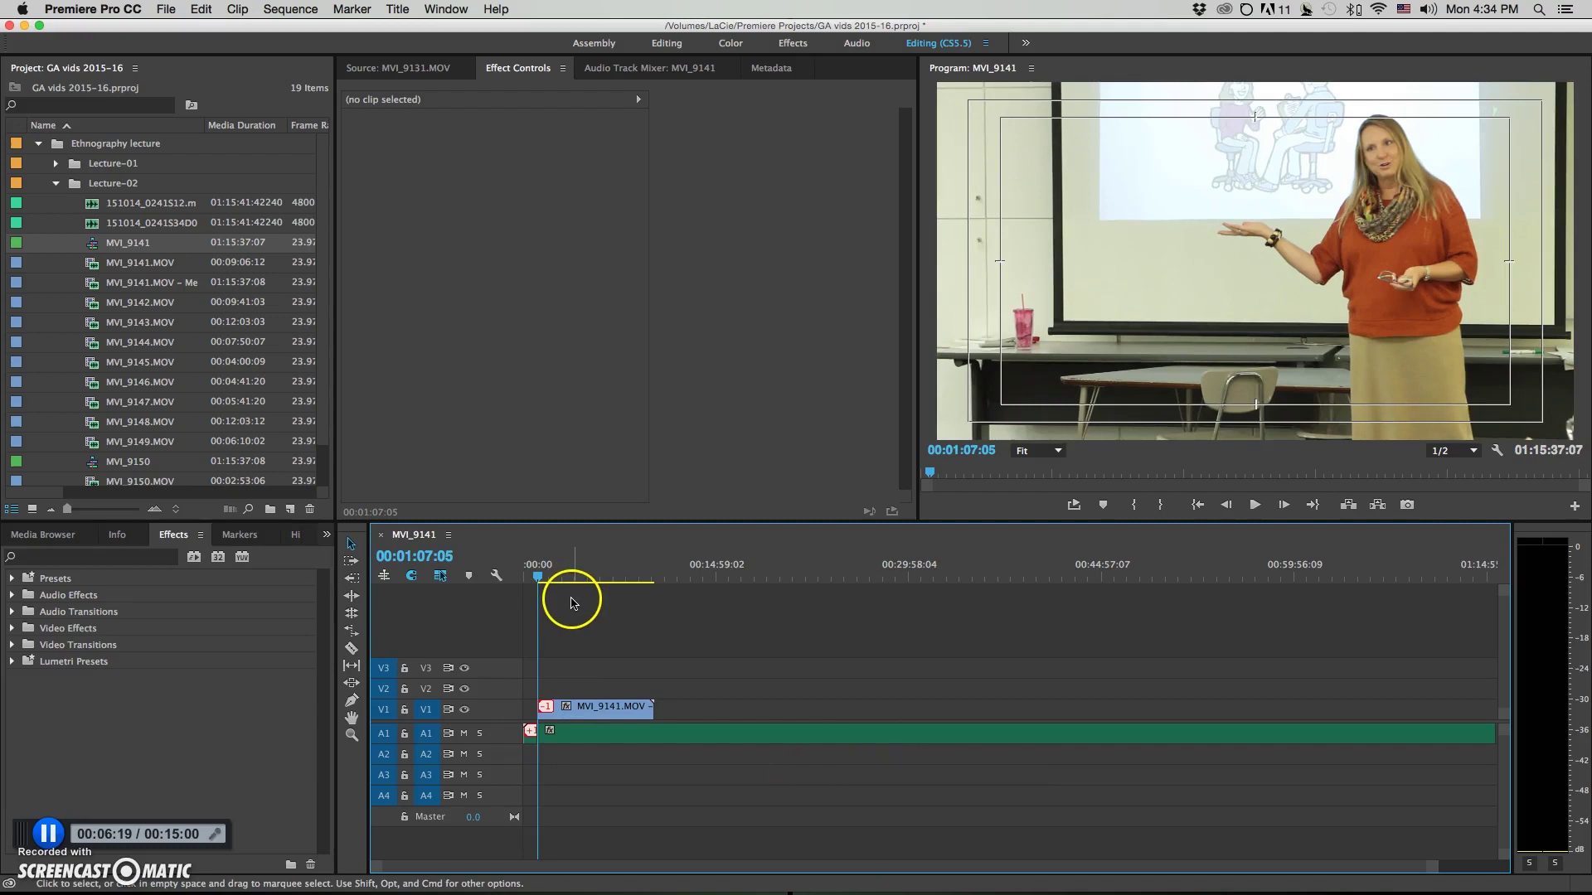
Step: Unlink the merged clip's audio and trim it to end with the video at 00:10:13:16
left_click(557, 713)
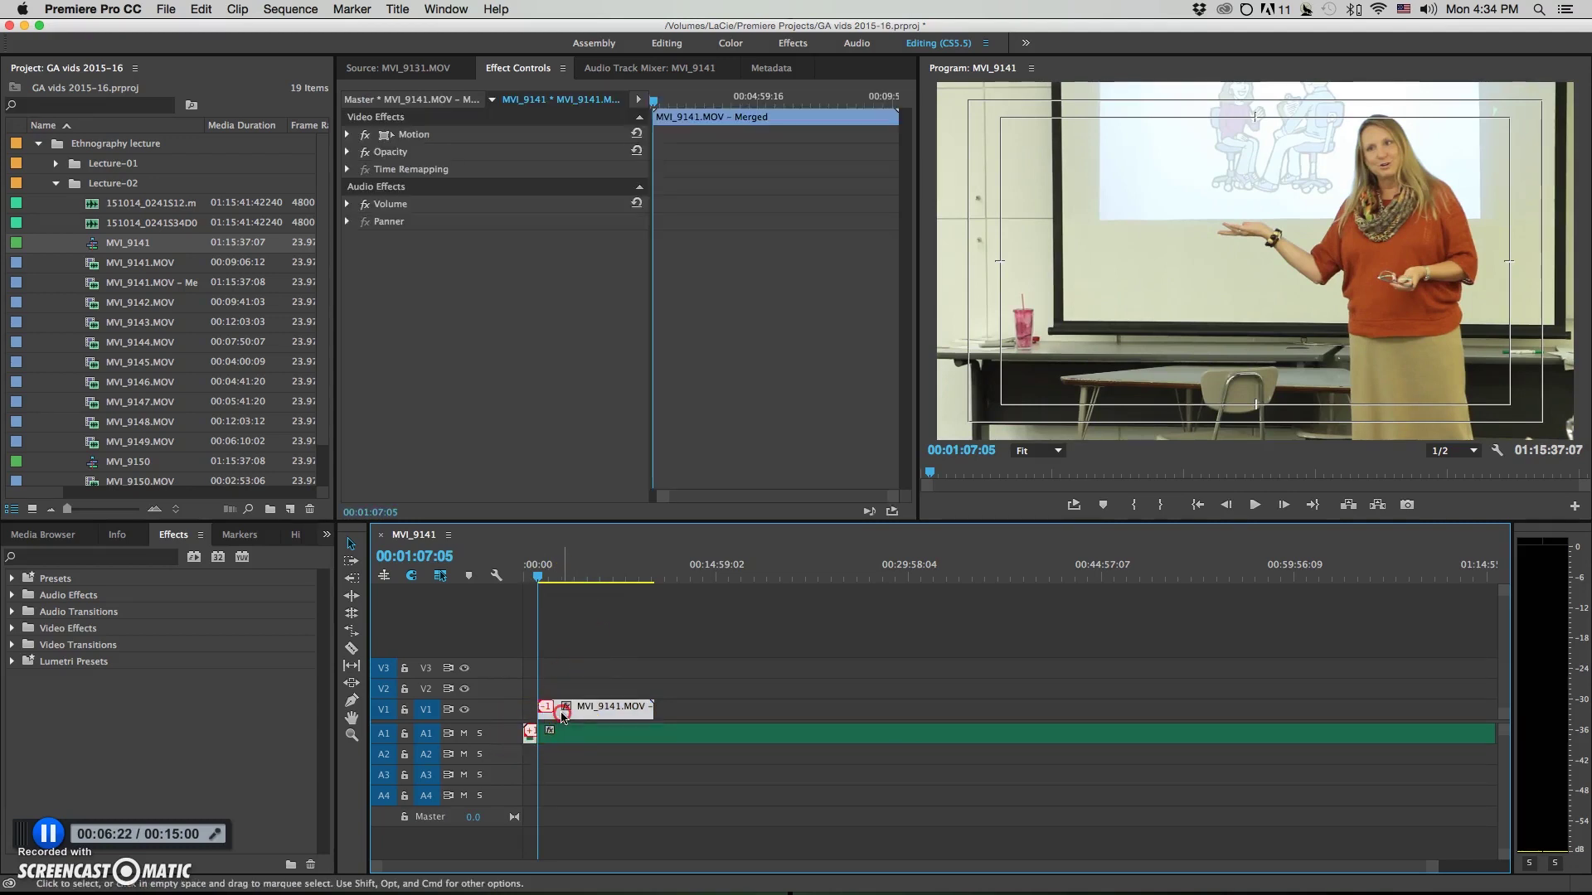
right_click(563, 718)
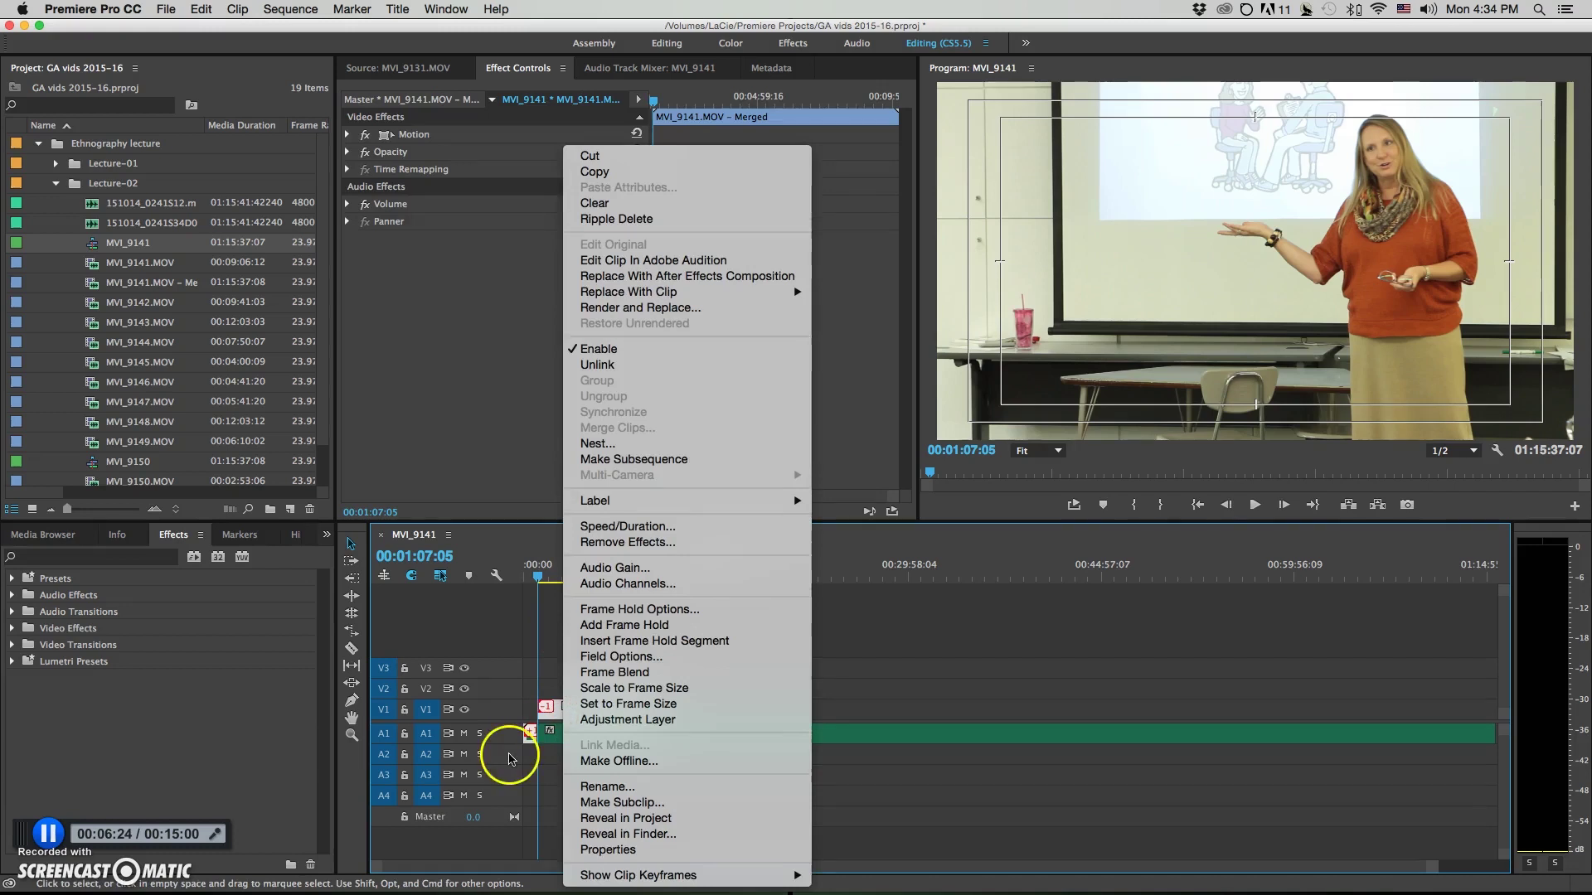
left_click(597, 365)
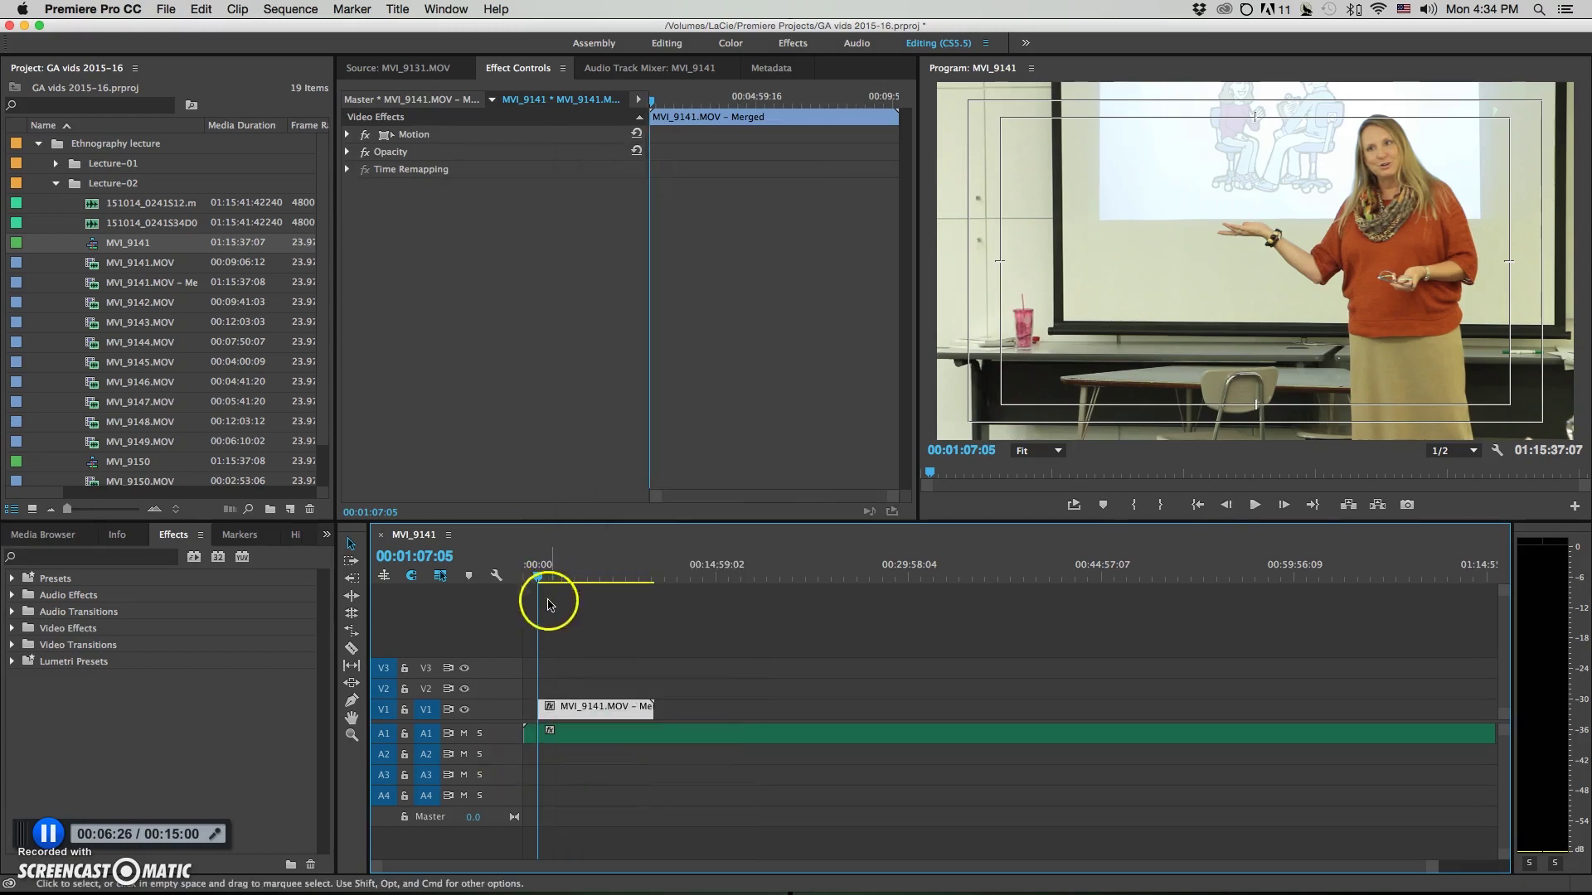
left_click(531, 735)
left_click(531, 734)
key("Down")
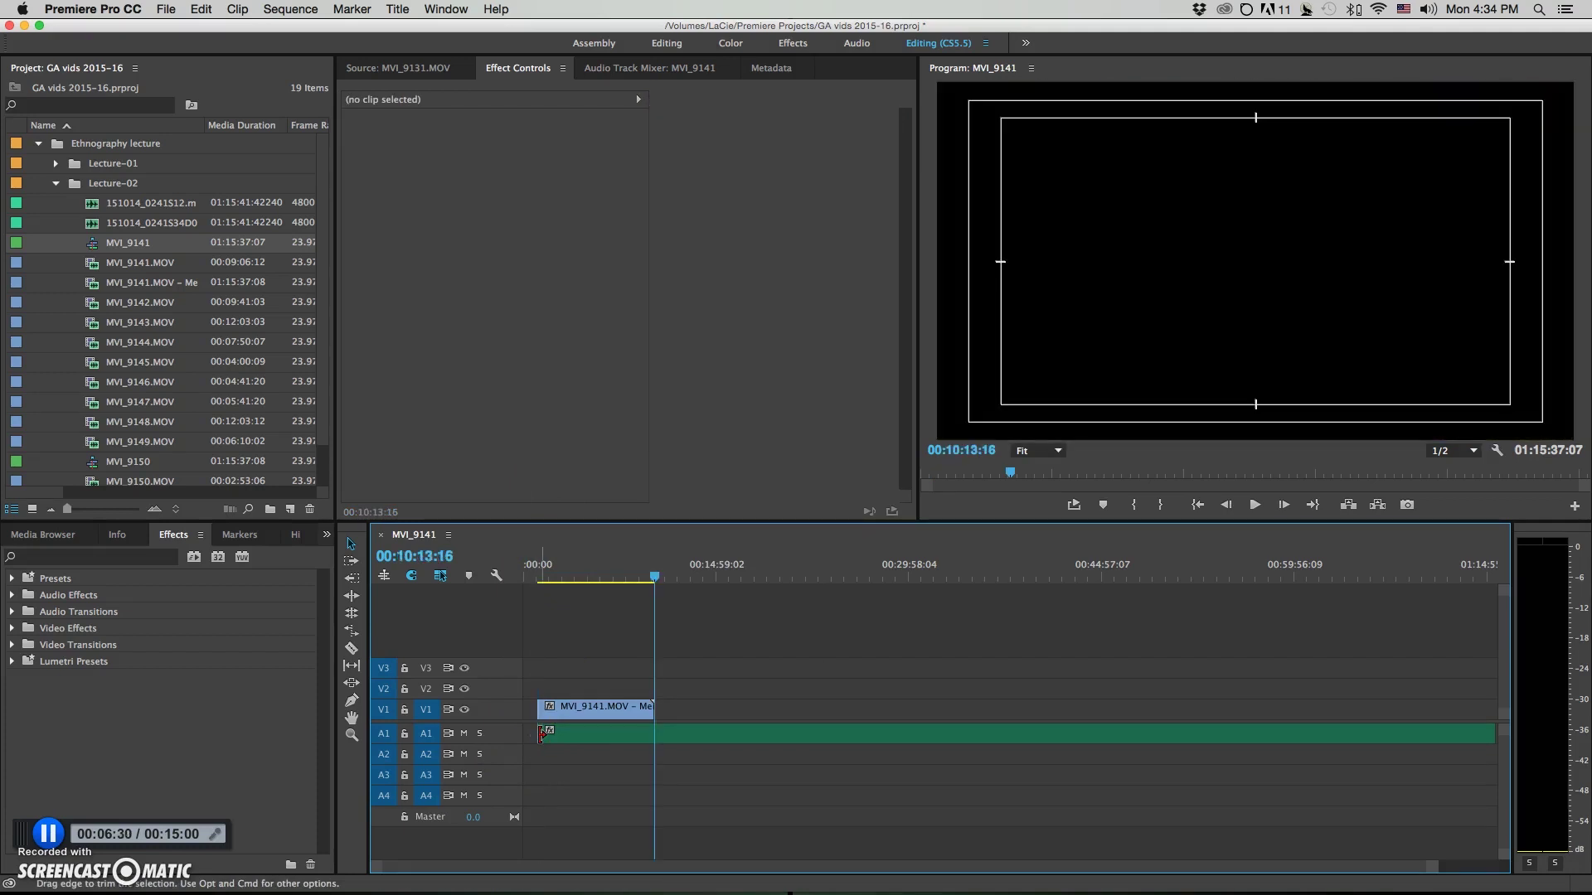
key("w")
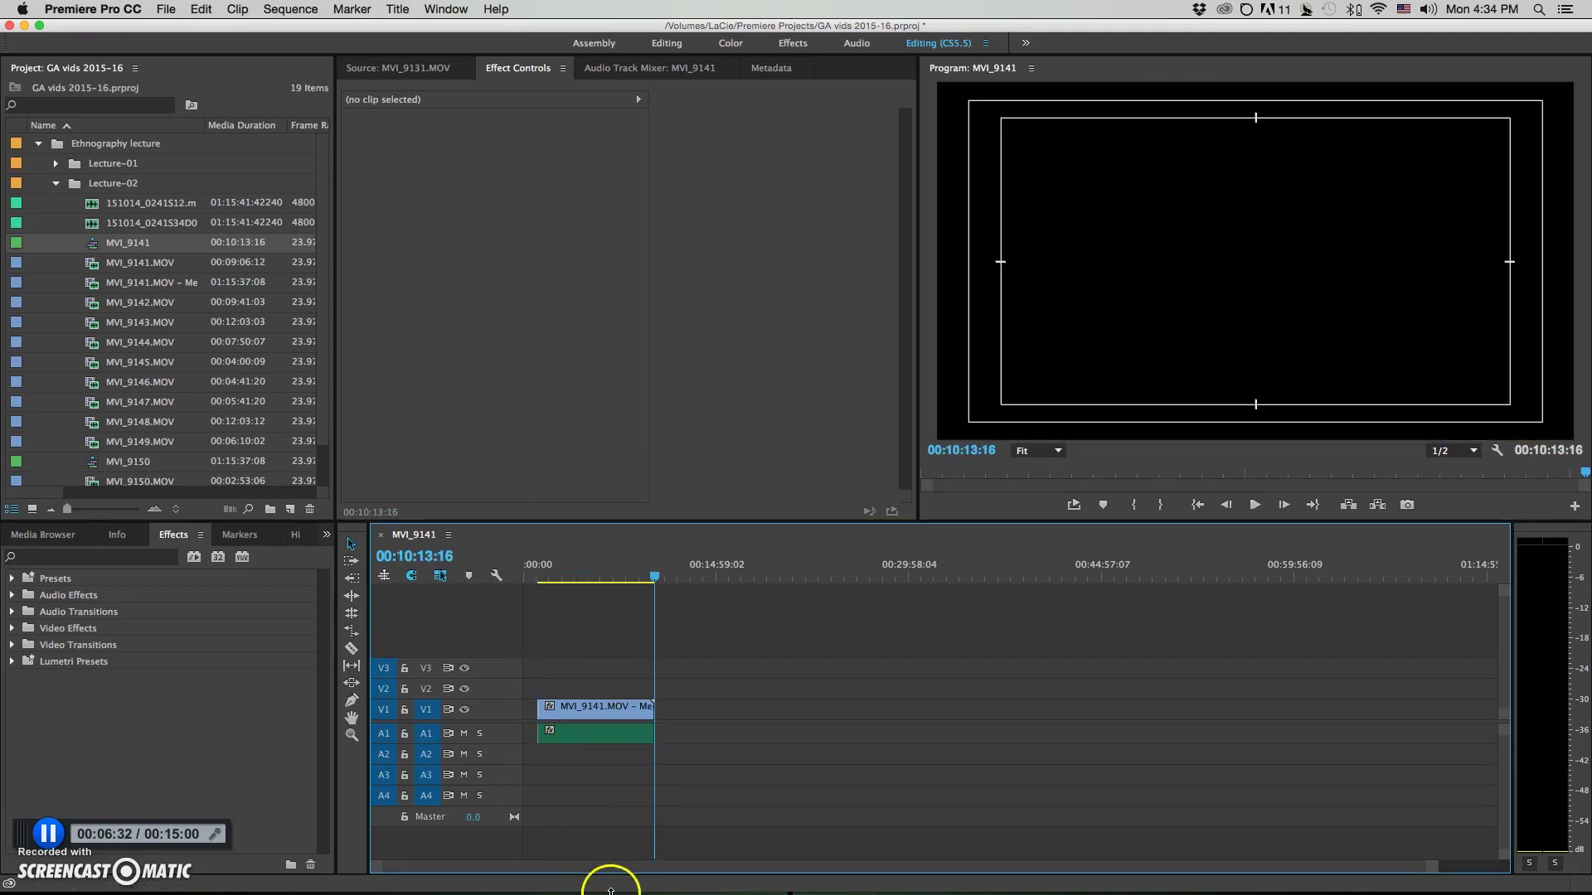